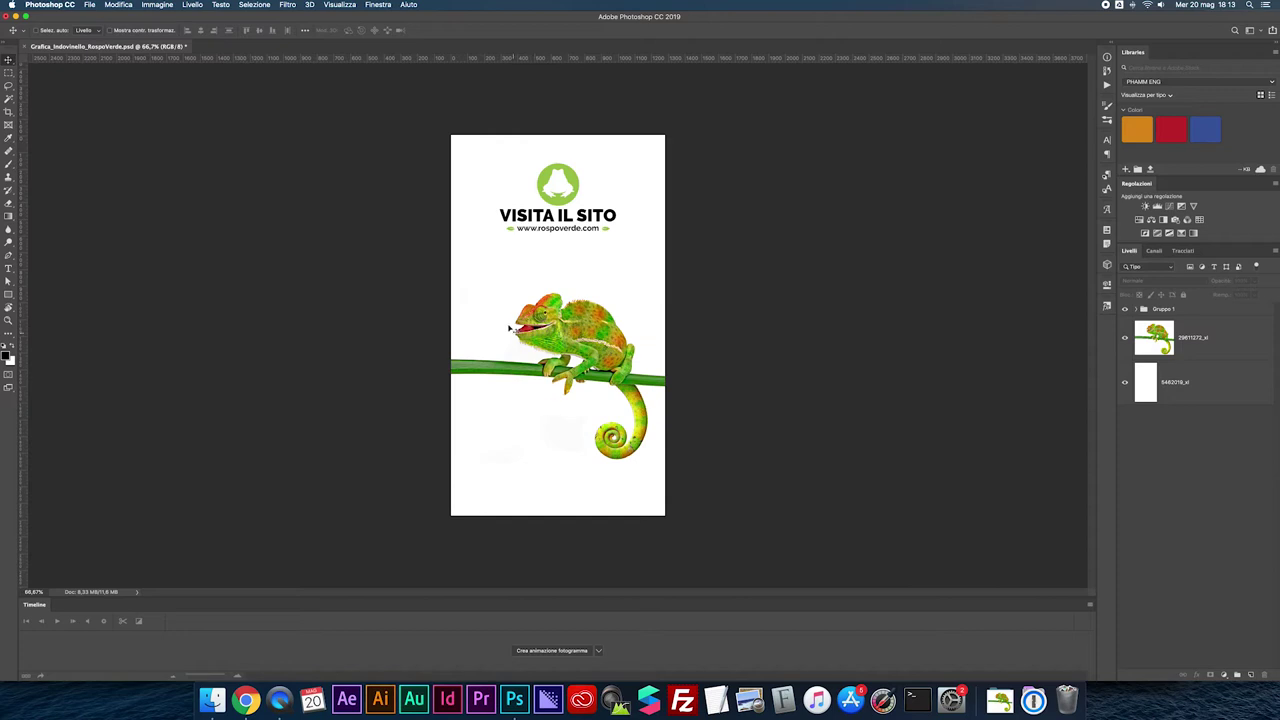
Select the chameleon layer and view only the Blu channel, hiding Rosso and Verde.
click(1153, 337)
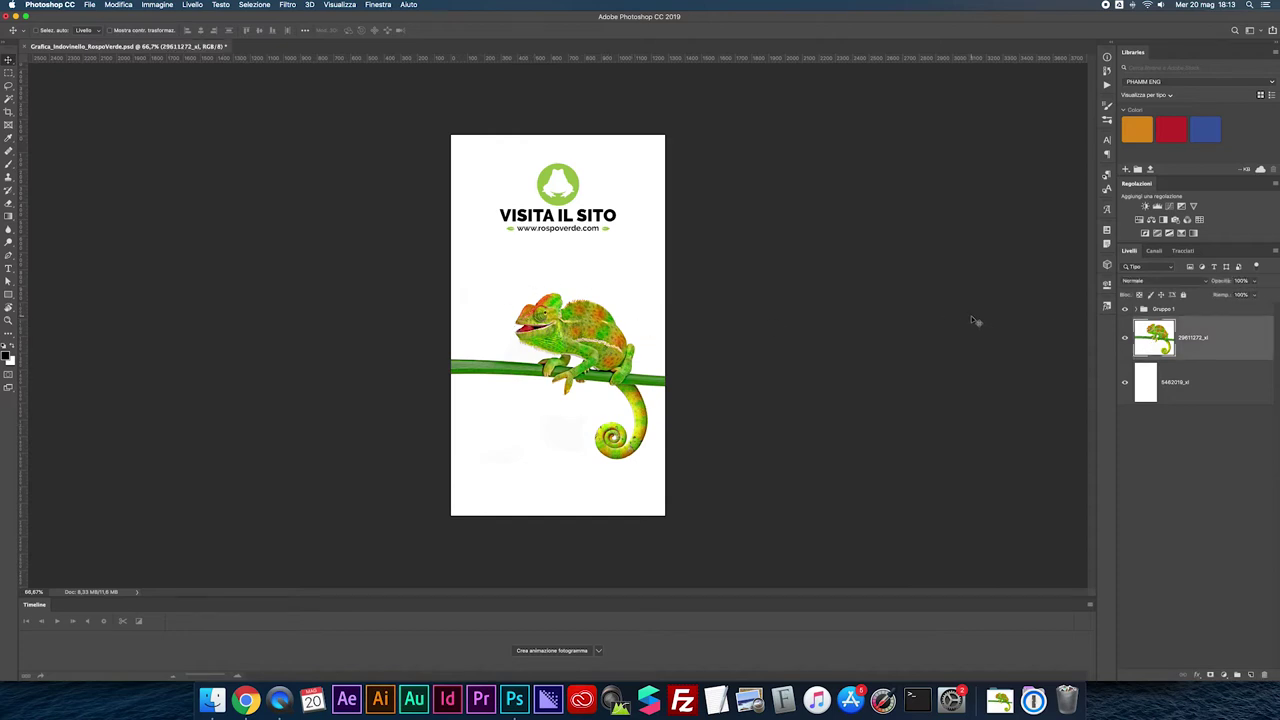
click(1155, 251)
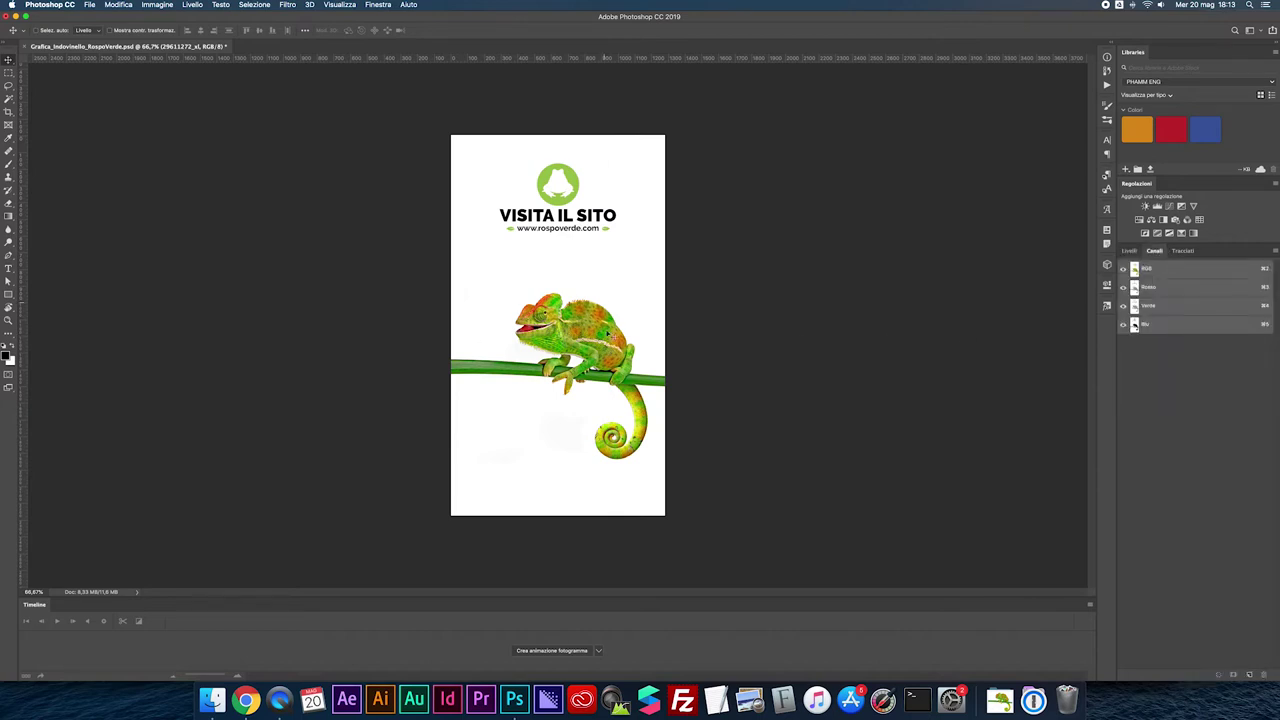
click(1135, 325)
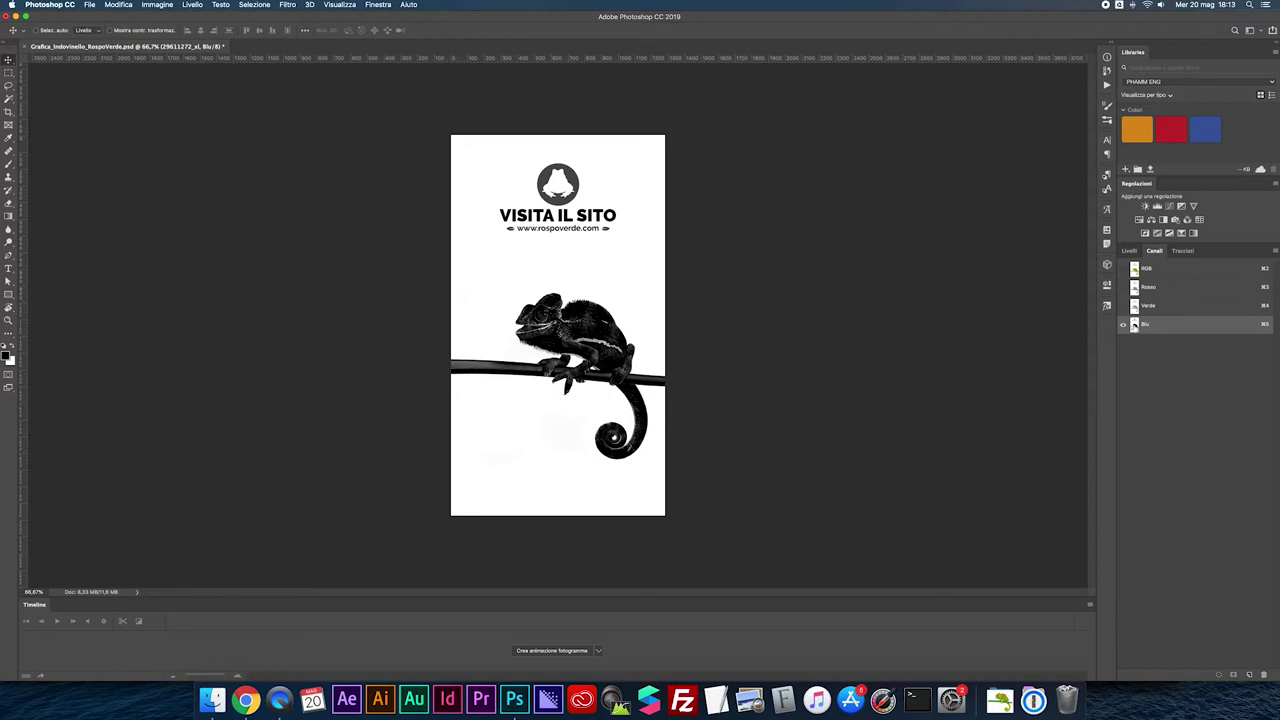
click(1123, 269)
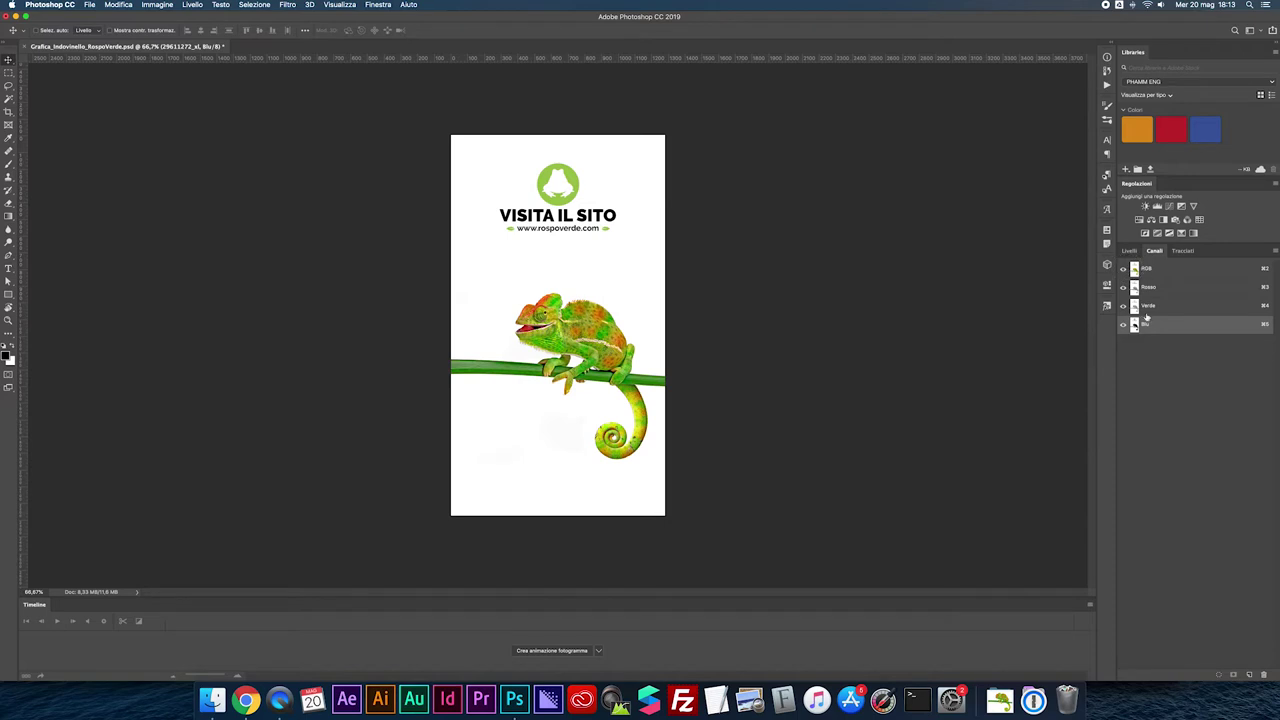
click(1123, 287)
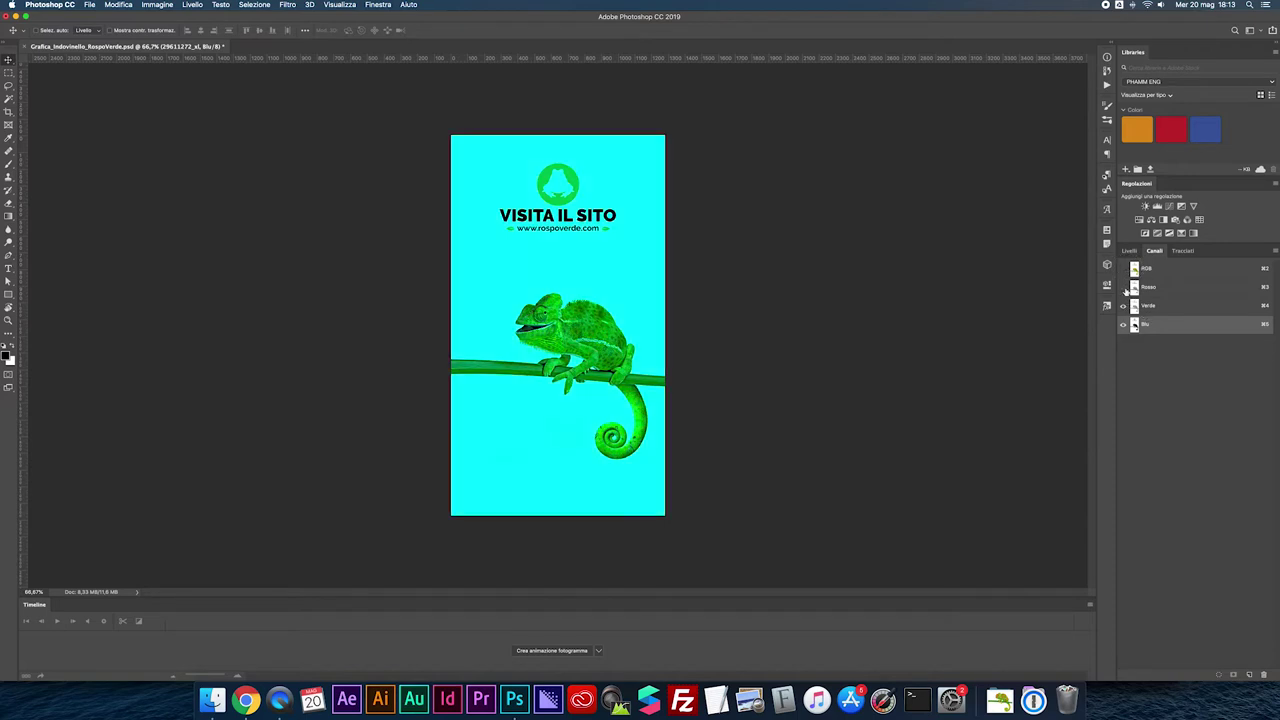
click(1123, 305)
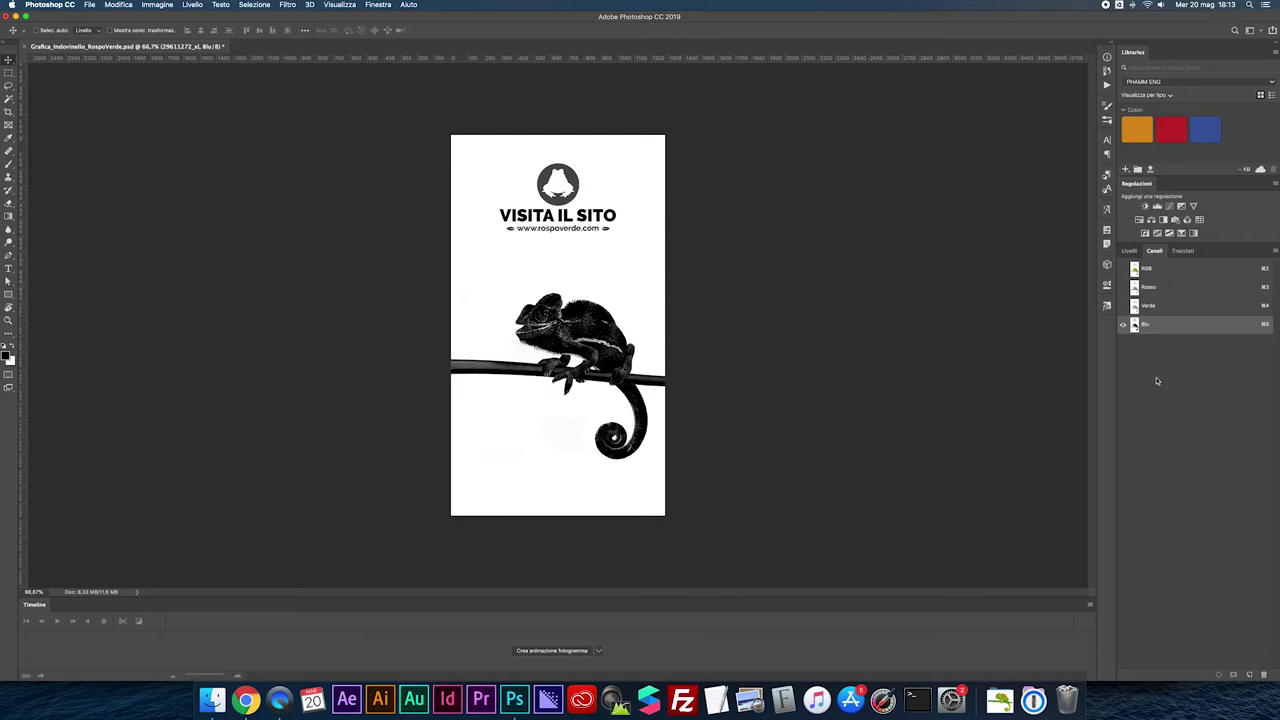
Duplicate Blu as Blu copia and apply Levels with input values 210 and 233.
drag(1134, 325, 1249, 673)
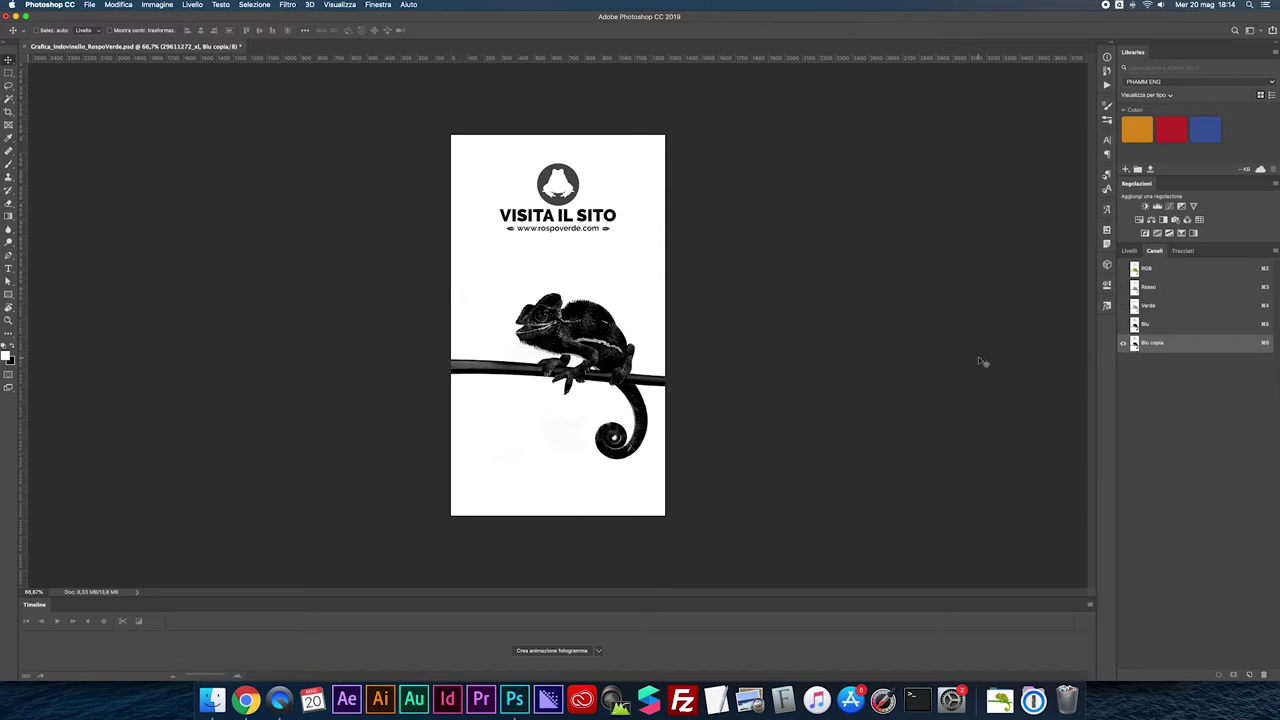
key(super+l)
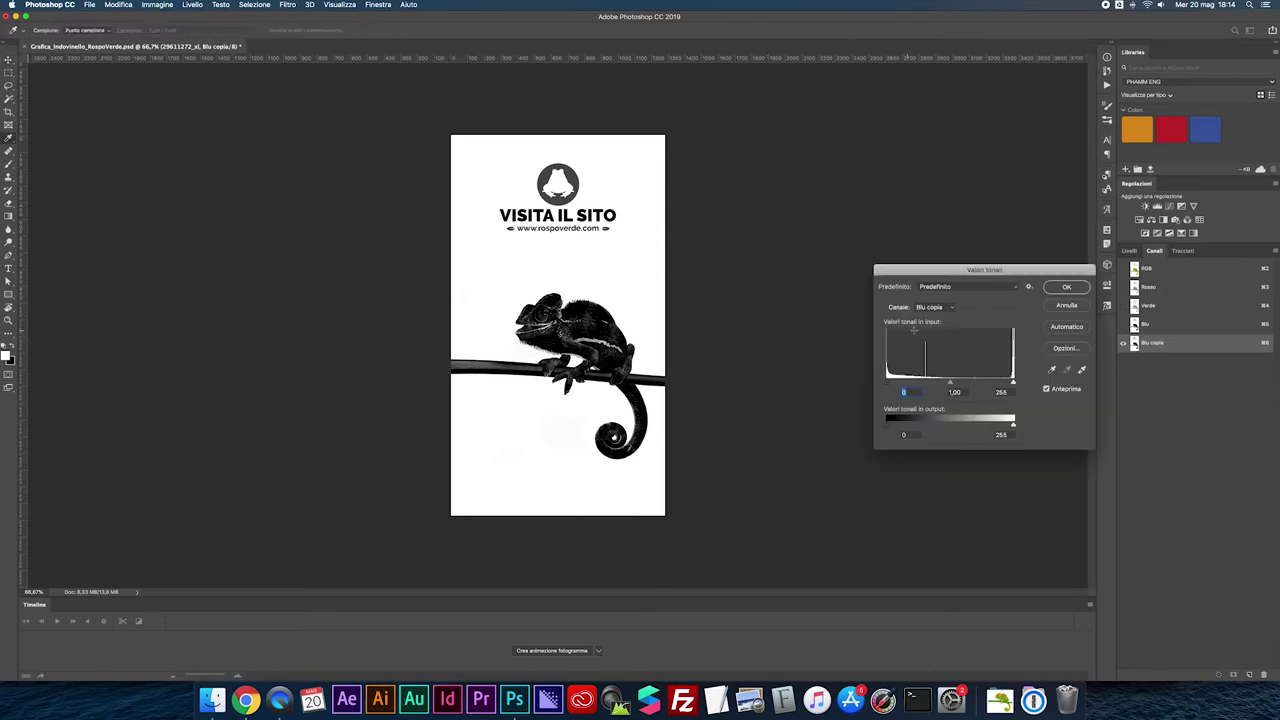
drag(957, 272, 851, 230)
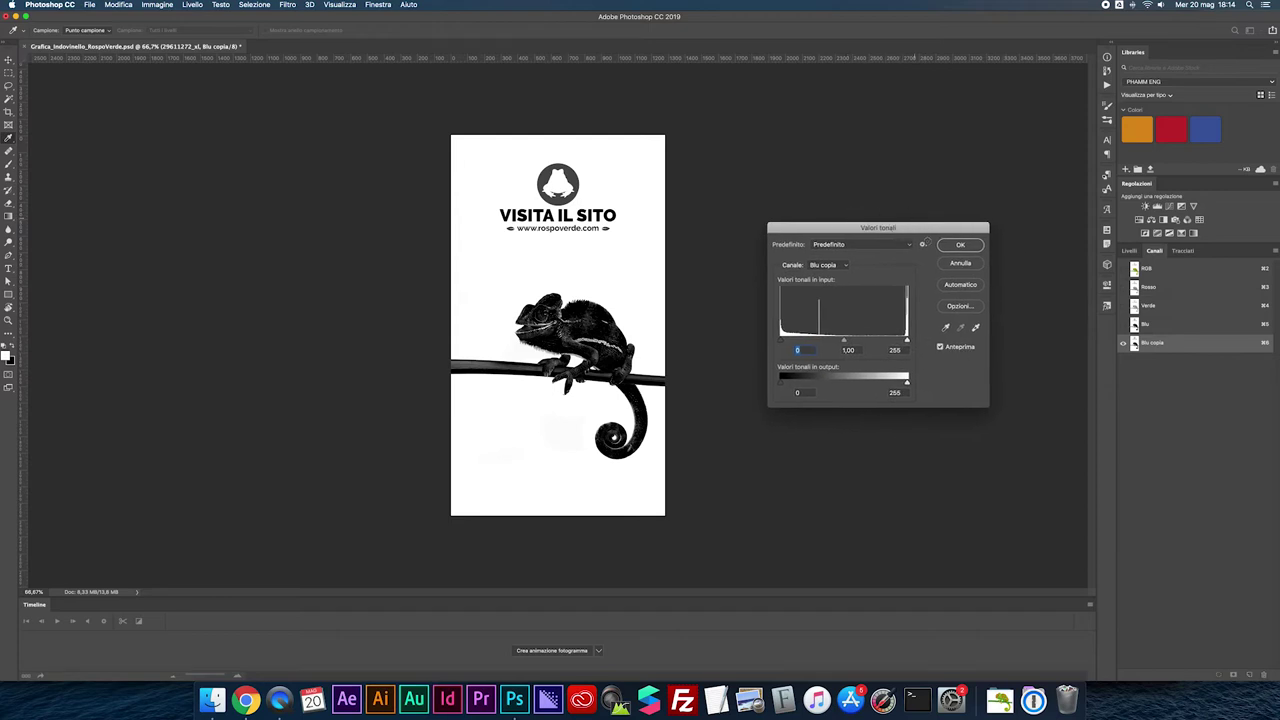
drag(783, 344, 882, 343)
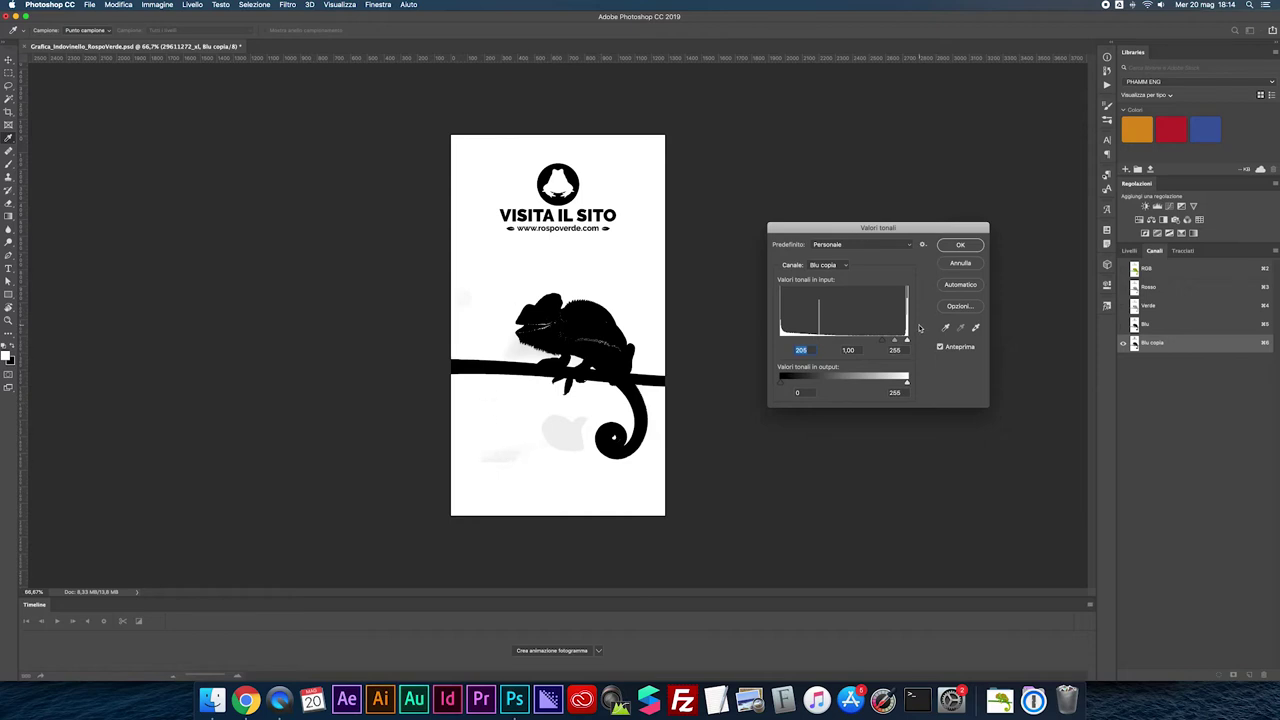
drag(908, 344, 895, 342)
click(960, 246)
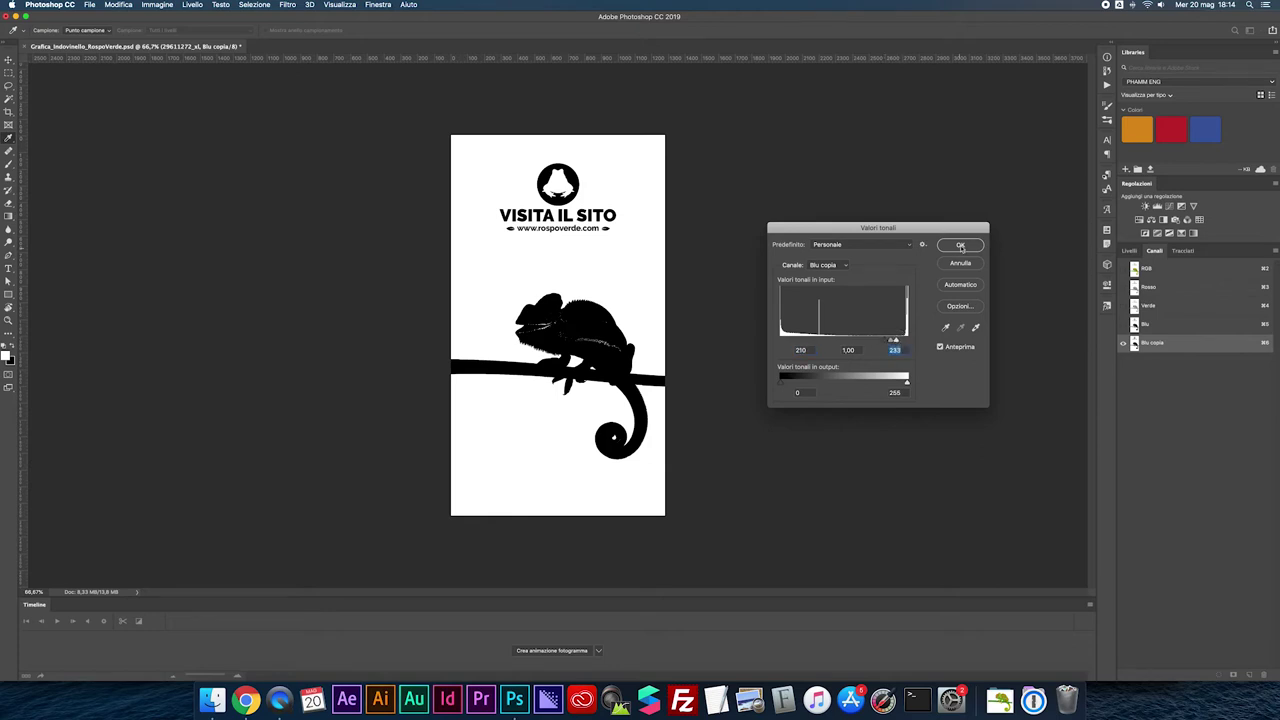
key(super+plus)
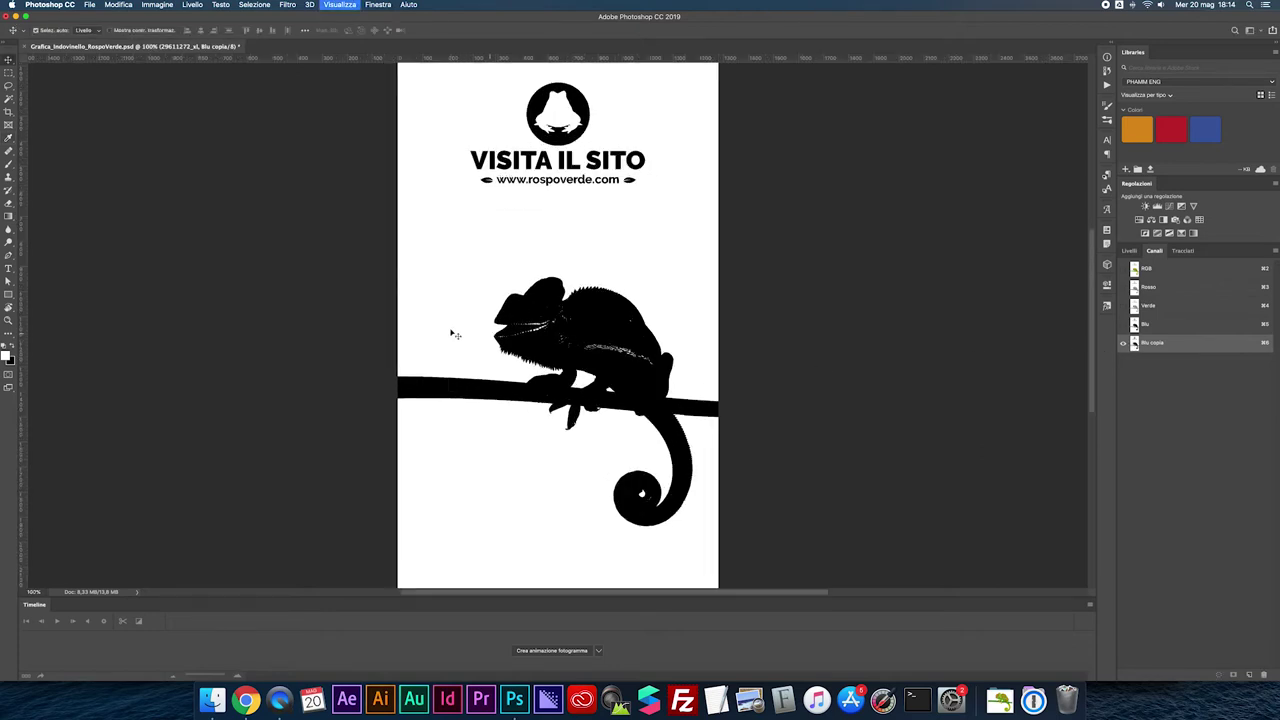
At 200% zoom, lasso the speckled mouth and belly area and fill it black.
key(super+plus)
key(l)
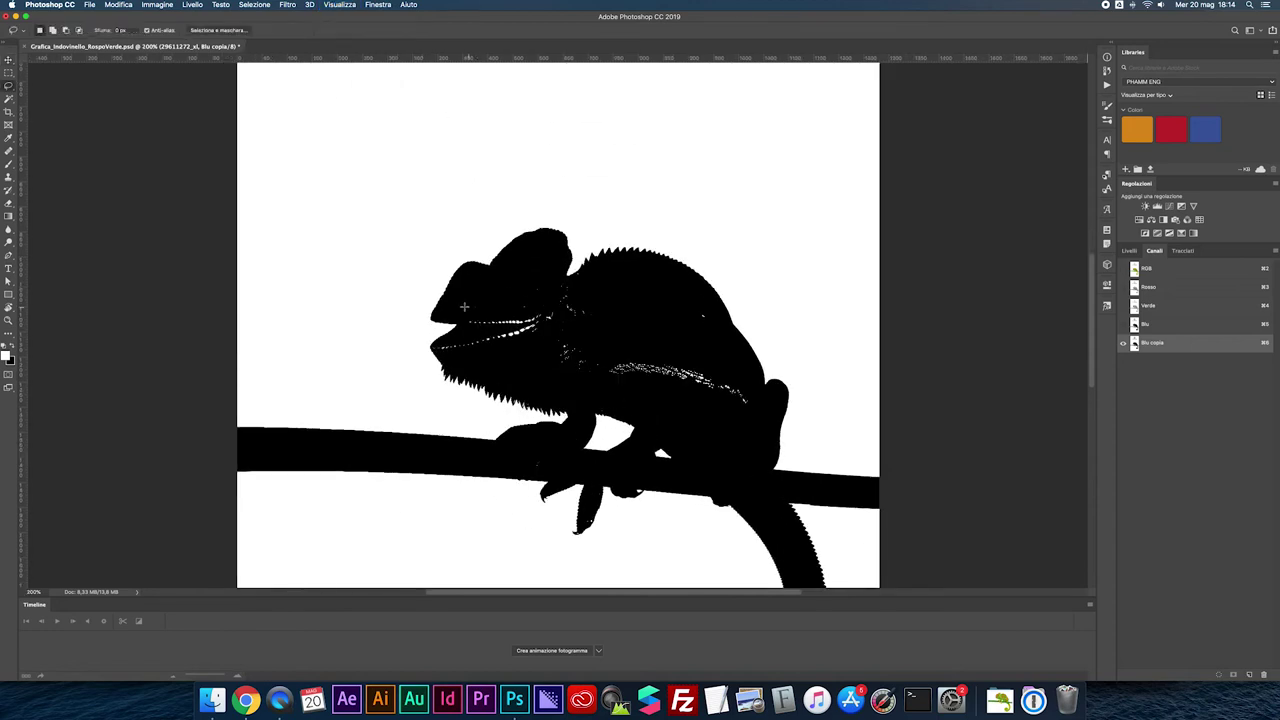
mouse_move(459, 300)
mouse_down()
mouse_move(687, 300)
mouse_move(731, 346)
mouse_move(746, 429)
mouse_move(569, 380)
mouse_move(460, 375)
mouse_move(433, 351)
mouse_move(458, 330)
mouse_move(460, 302)
mouse_up()
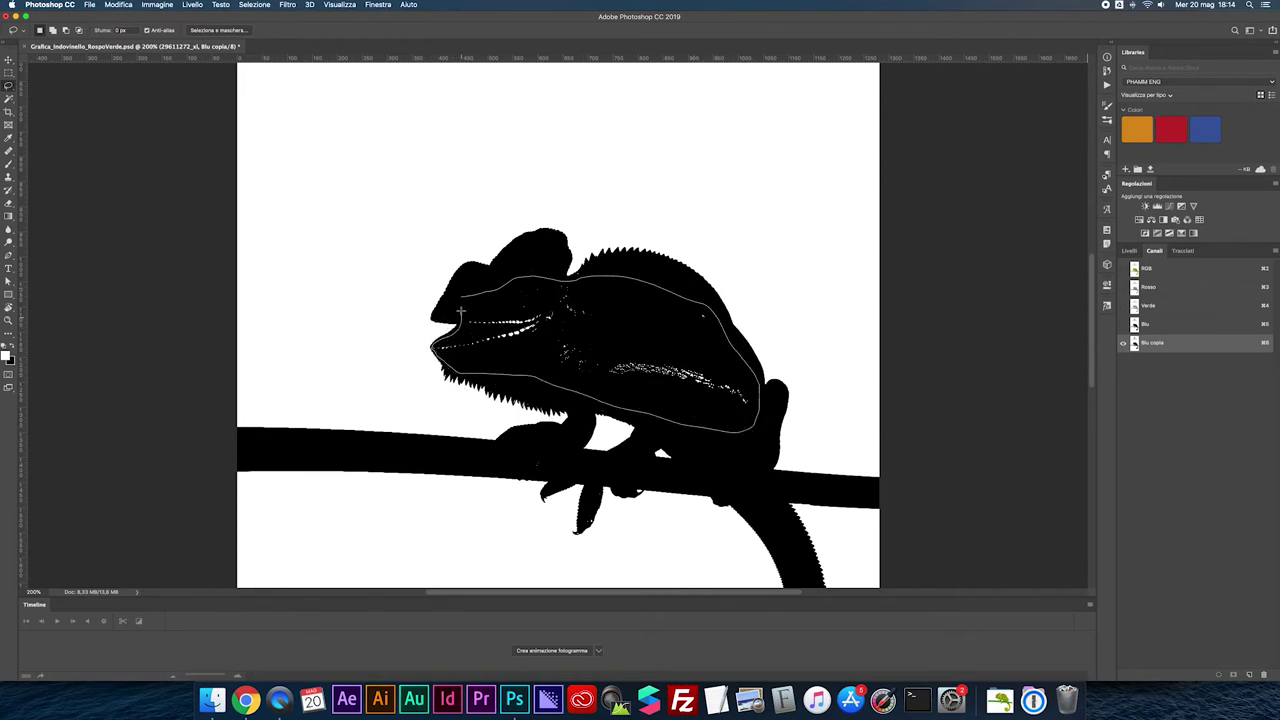
key(alt+BackSpace)
key(ctrl+d)
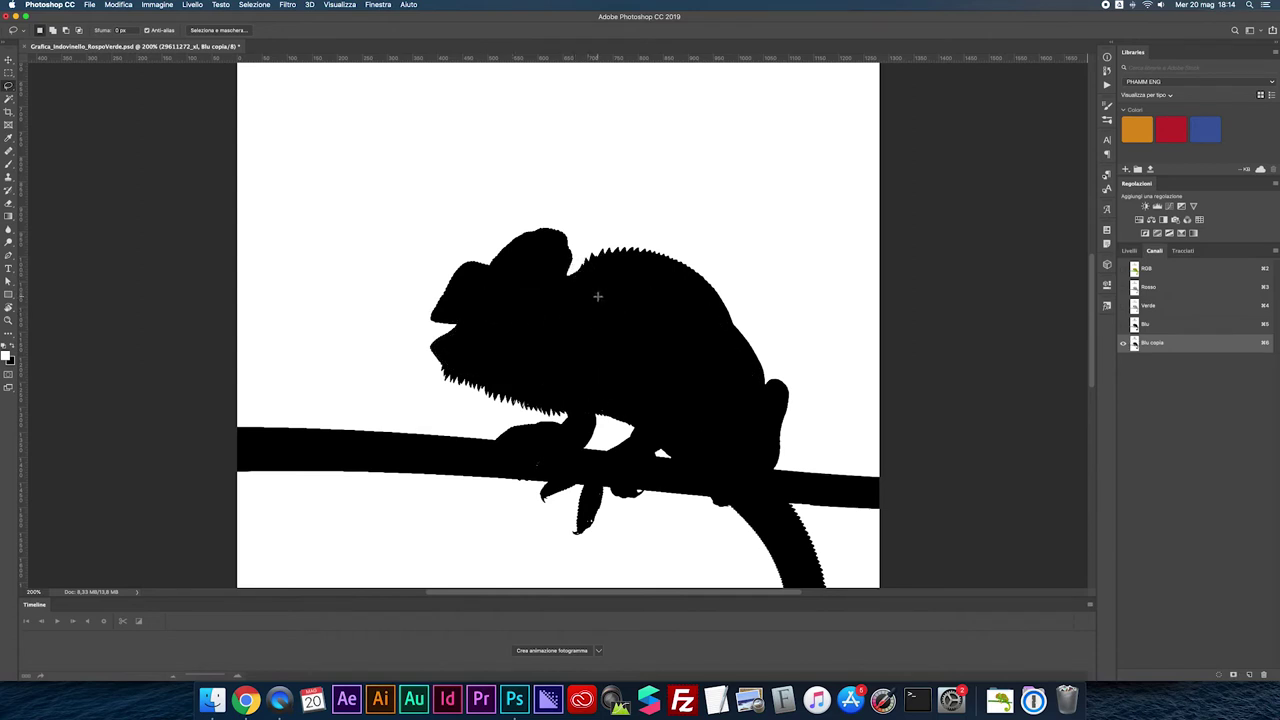
Blacken the white gaps along the tail and the spot inside the curled tail.
scroll(674, 357, down, 2)
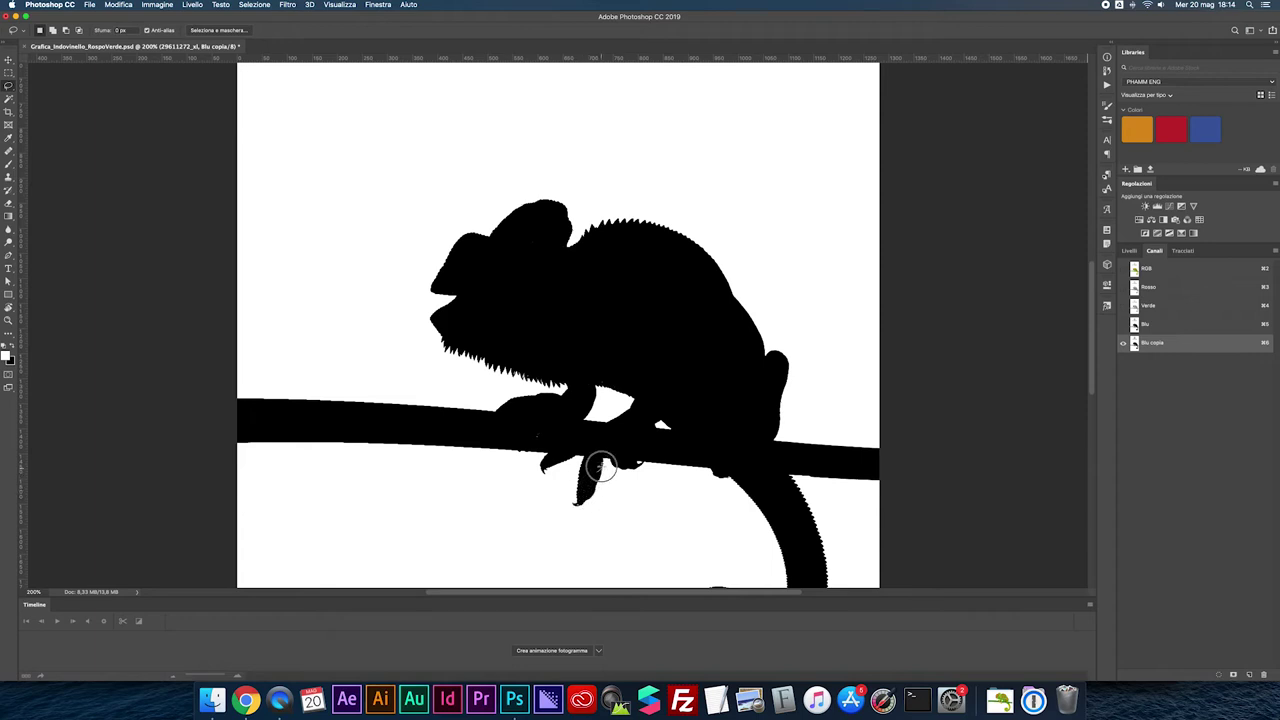
scroll(594, 466, left, 1)
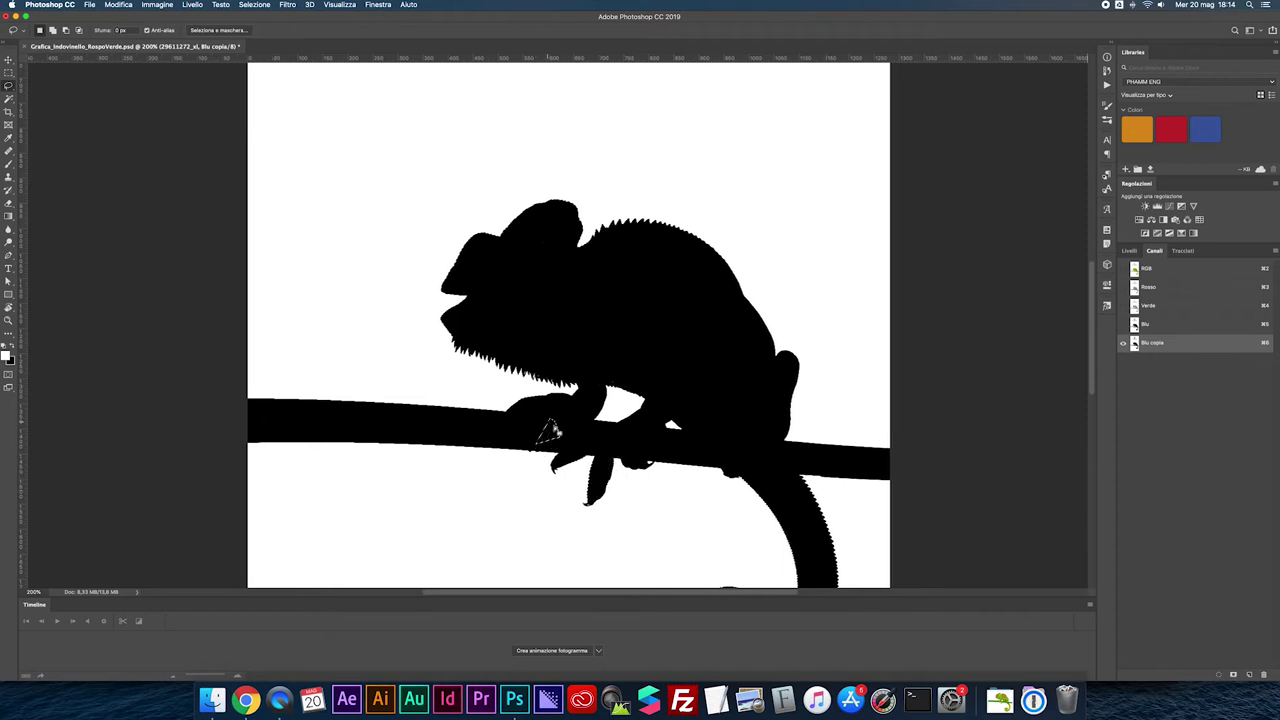
scroll(730, 425, down, 3)
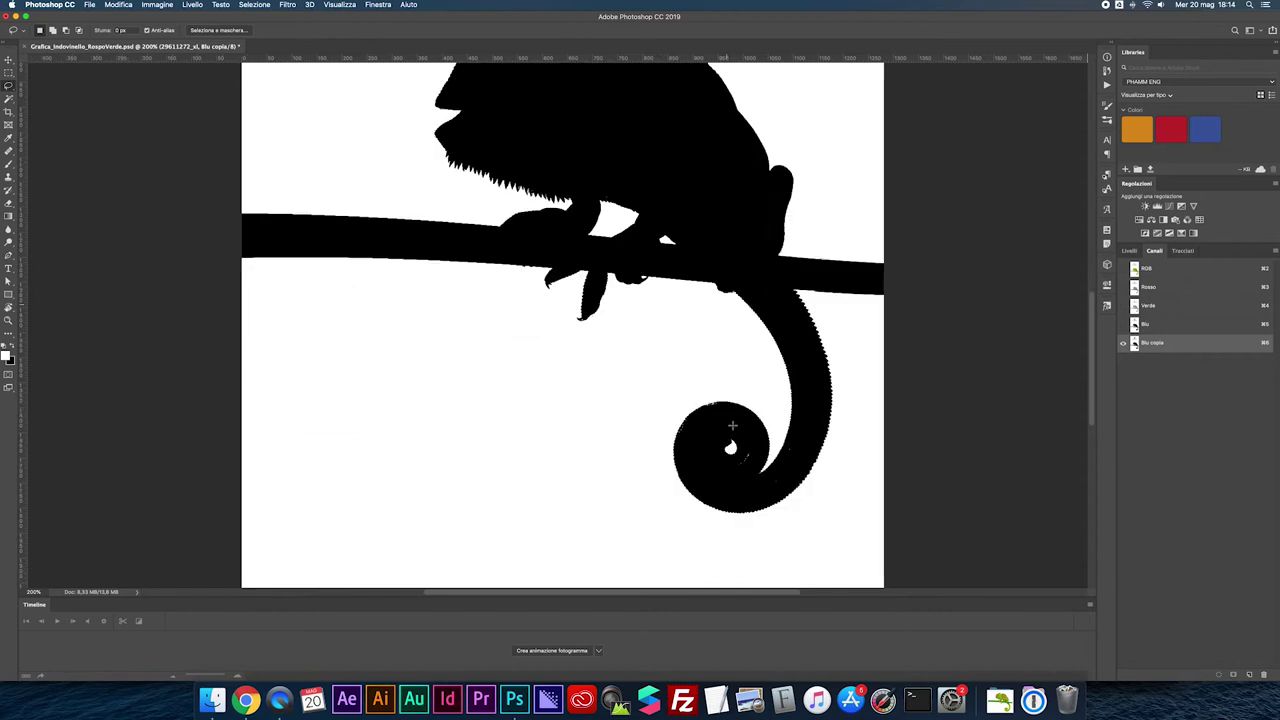
scroll(730, 425, down, 1)
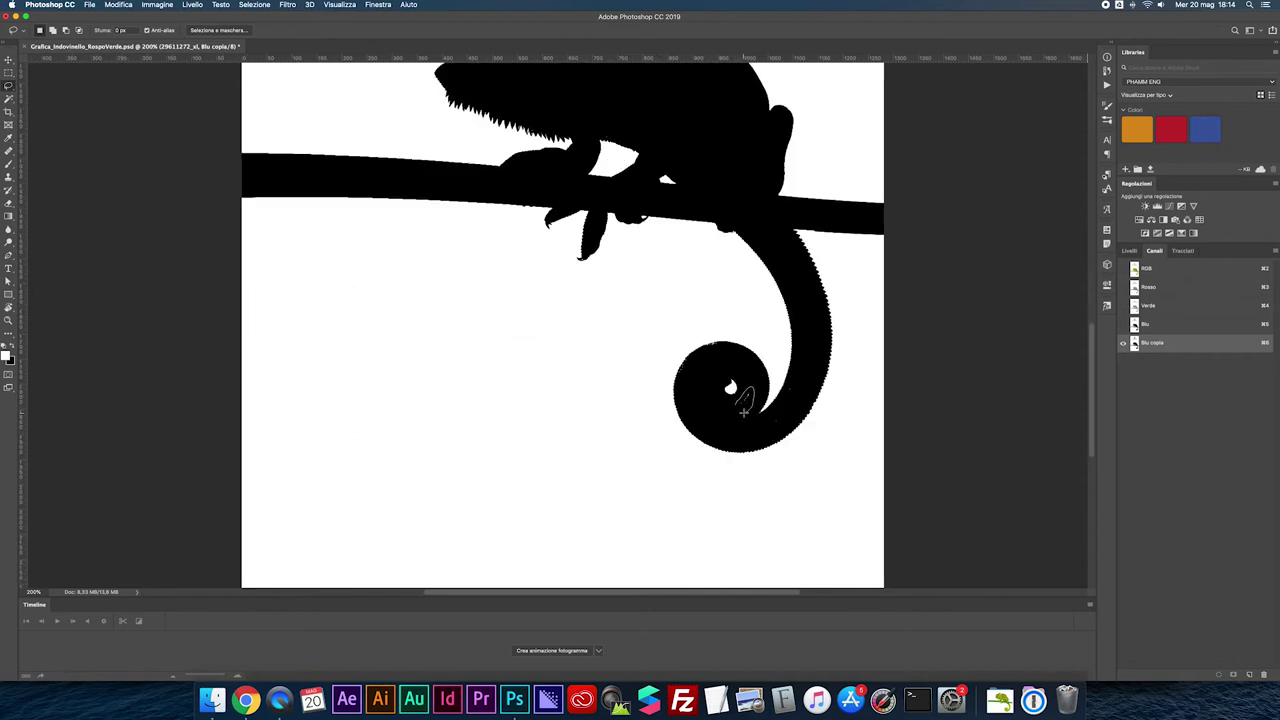
drag(686, 364, 710, 350)
mouse_move(777, 412)
mouse_down()
mouse_move(770, 430)
mouse_move(735, 412)
mouse_up()
click(805, 363)
key(super+0)
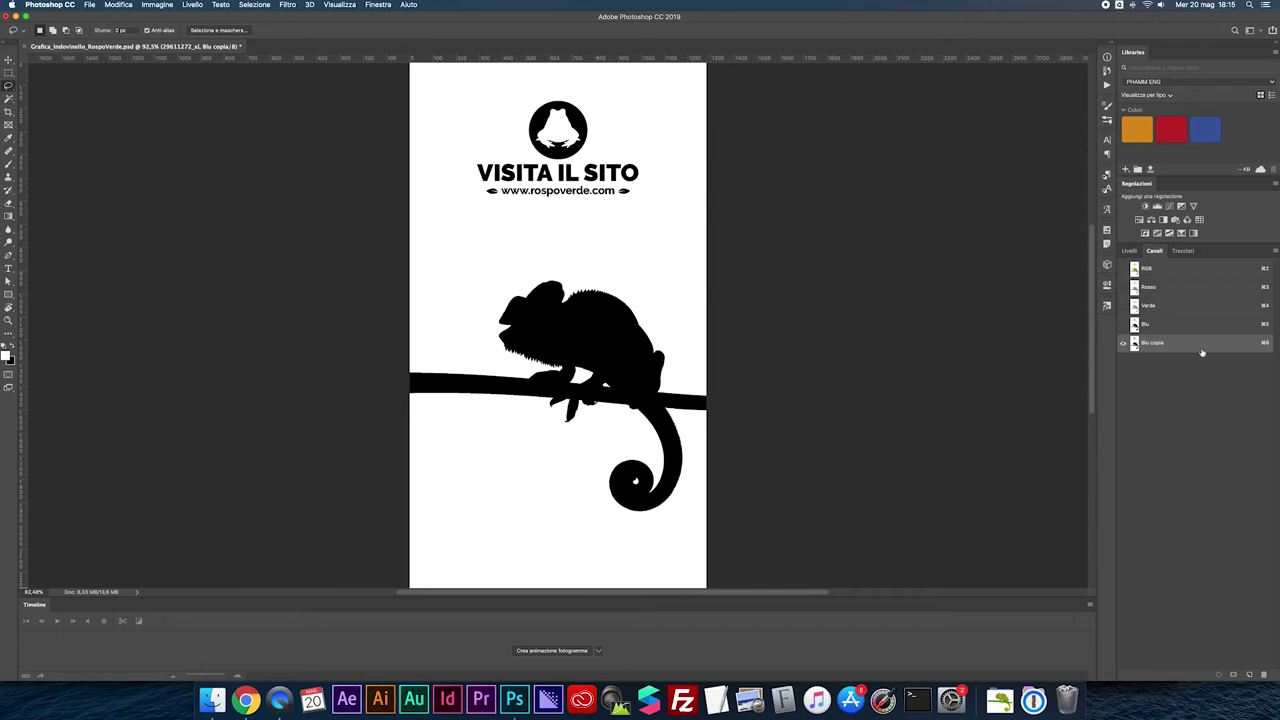
Load Blu copia as a selection, restore the RGB view and layers, and open Seleziona e maschera.
super+click(1137, 346)
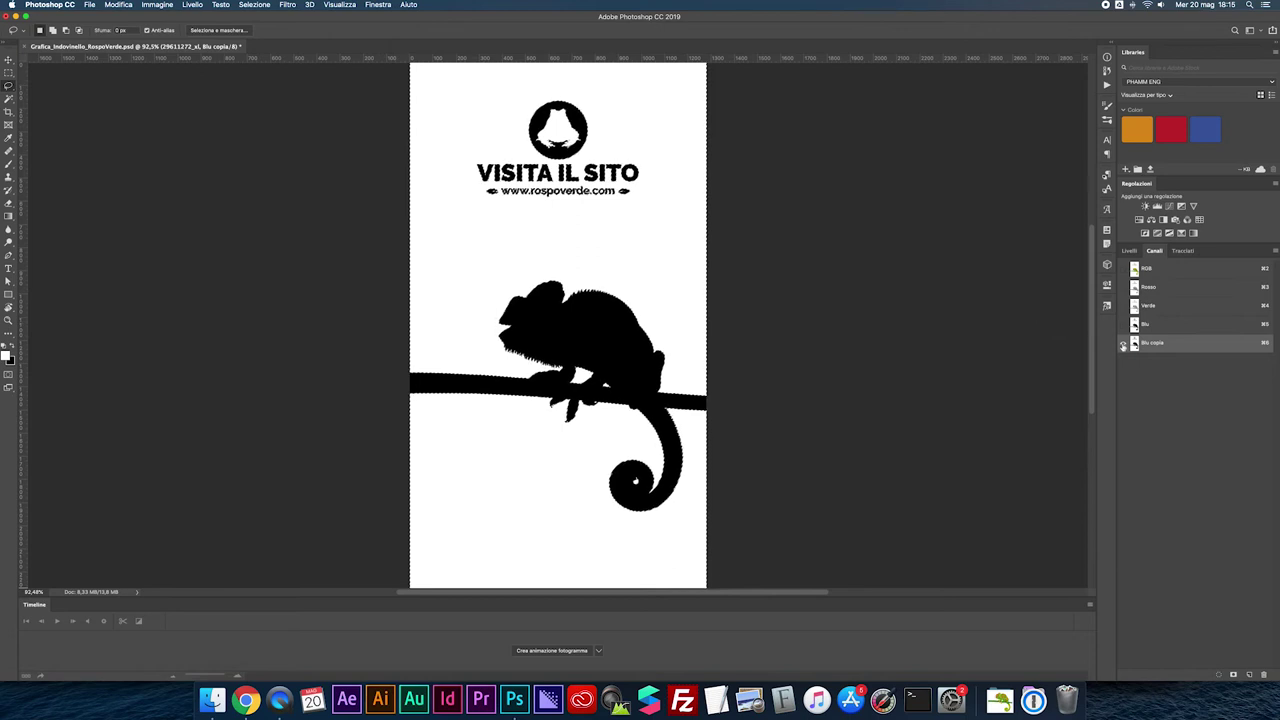
click(1122, 268)
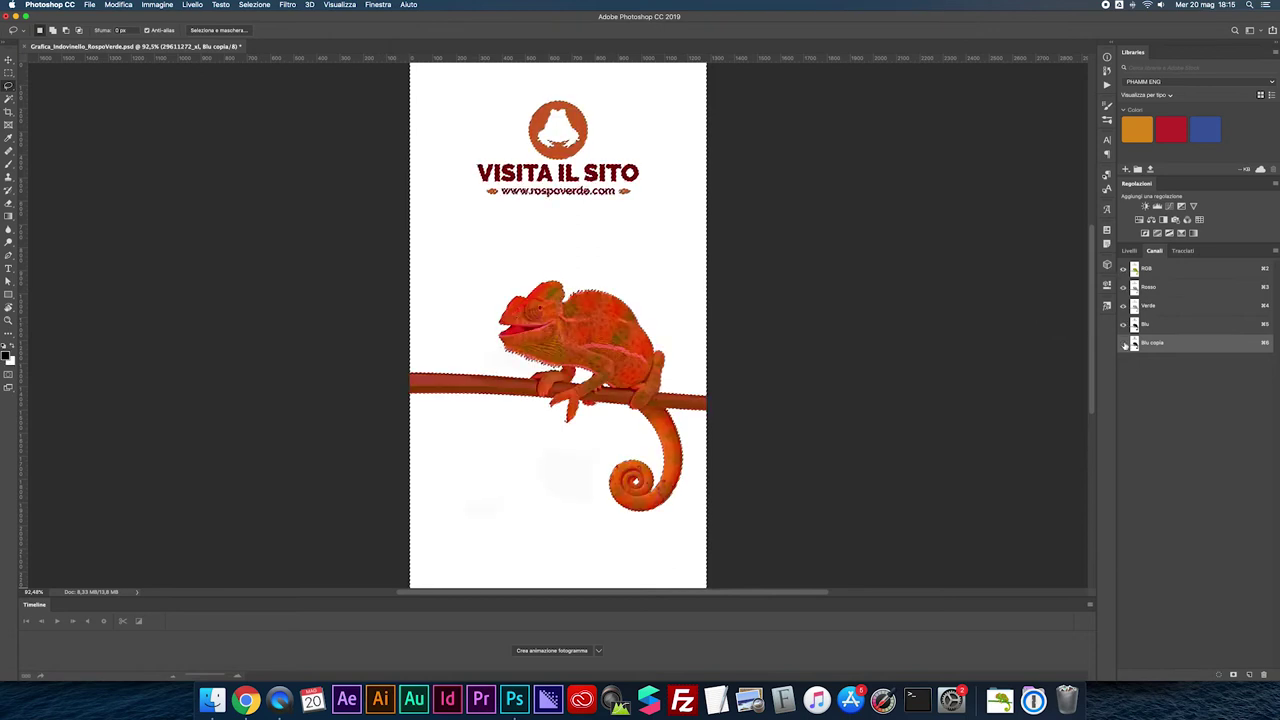
click(1122, 342)
click(1130, 250)
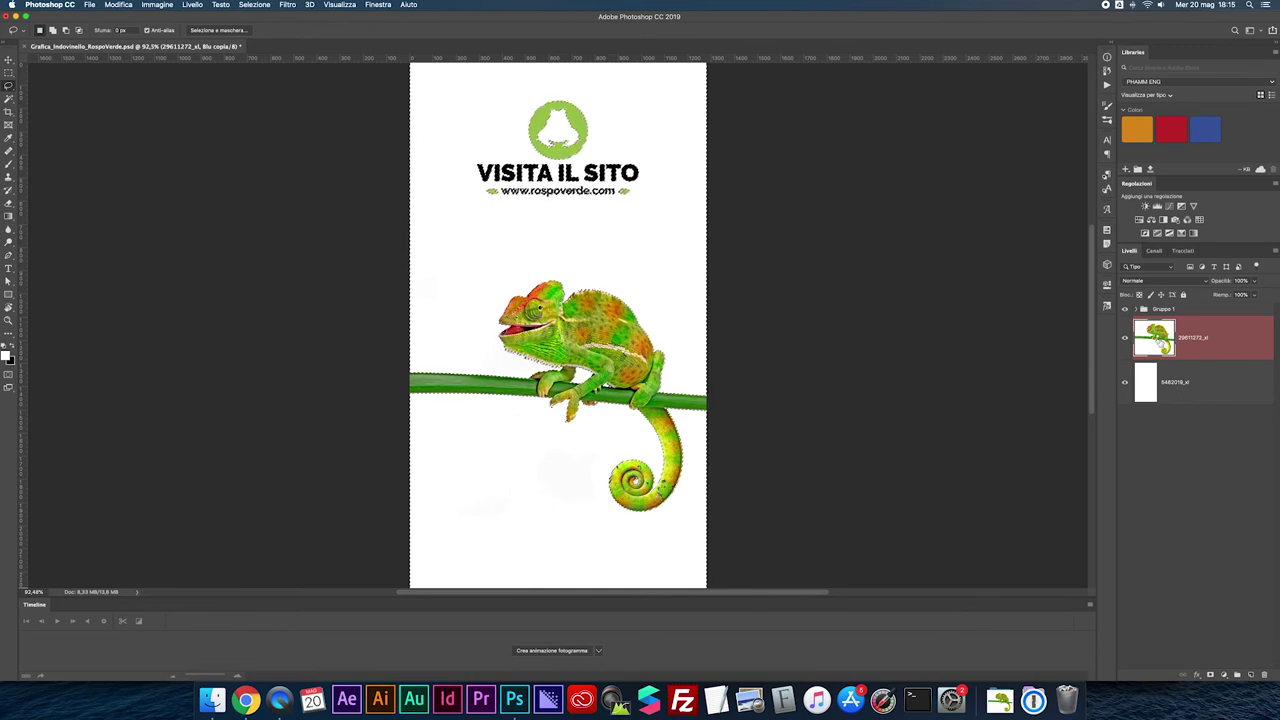
click(218, 30)
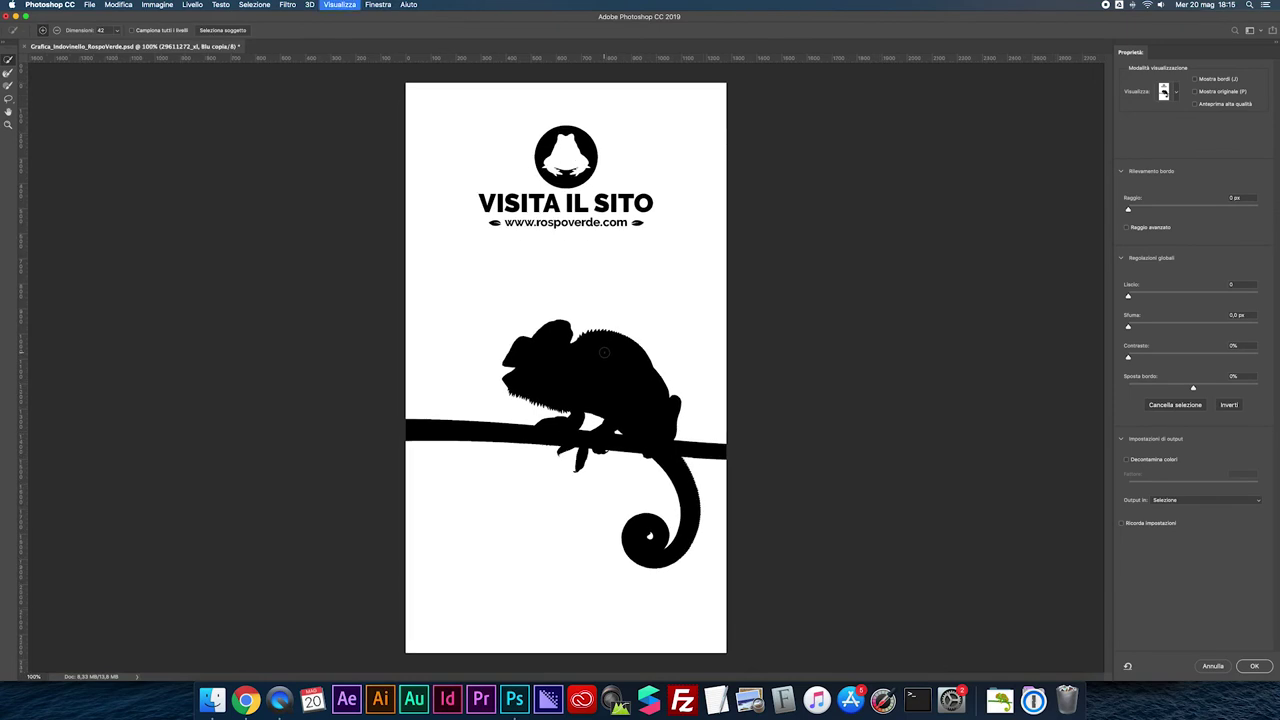
Refine the chameleon selection with Raggio 1 px, Liscio 4, Sfumatura 0,6 px and Contrasto 76%.
key(ctrl+plus)
key(ctrl+plus)
drag(1128, 212, 1133, 211)
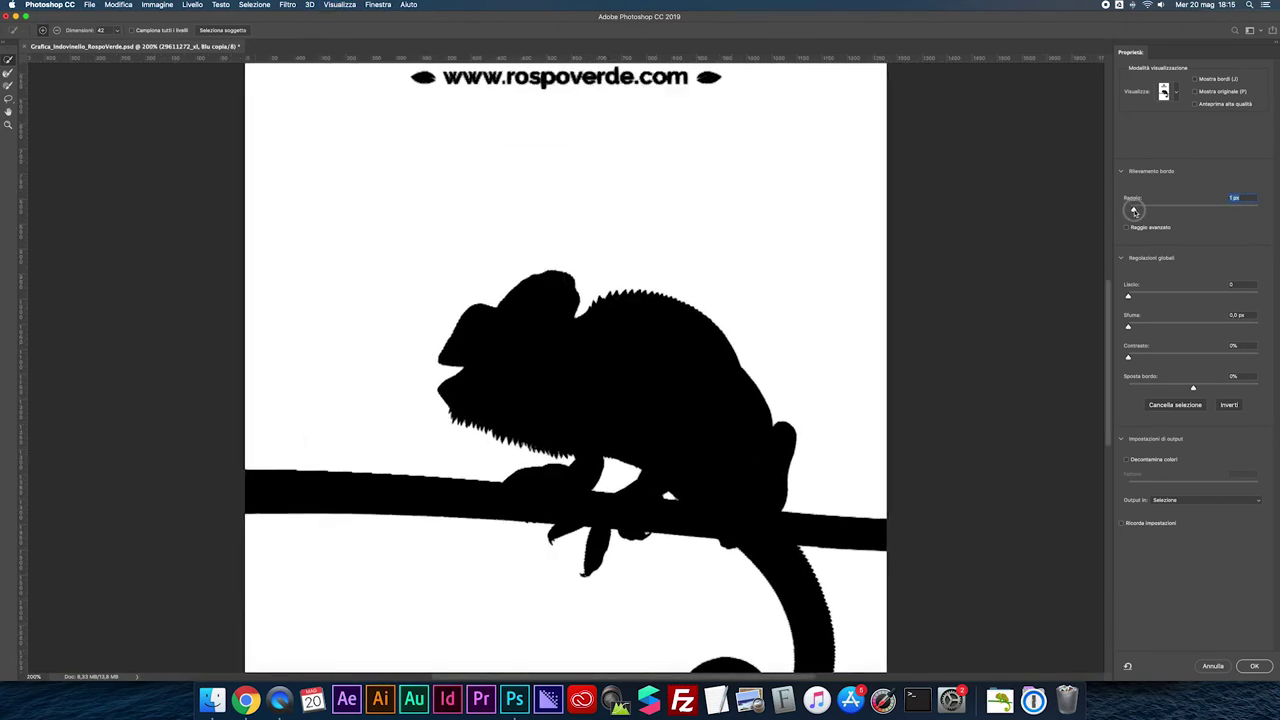
drag(1128, 356, 1202, 356)
drag(1129, 297, 1133, 328)
drag(1202, 356, 1230, 358)
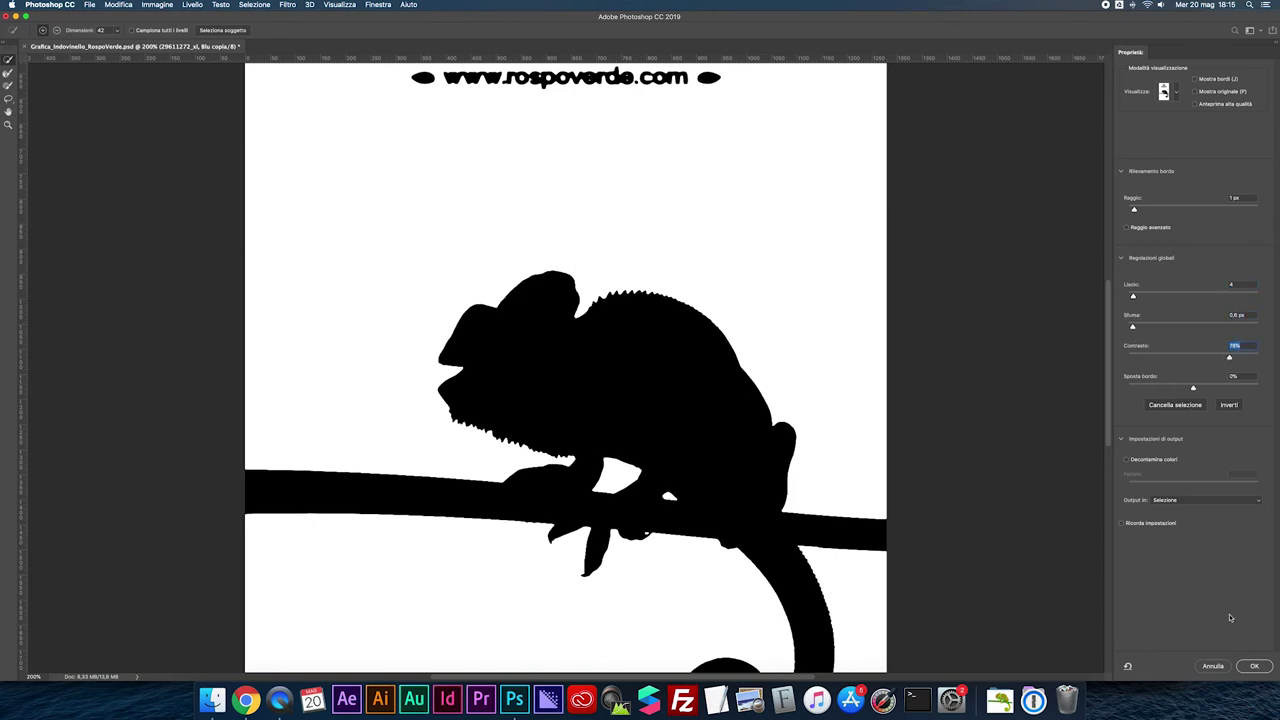
click(1255, 666)
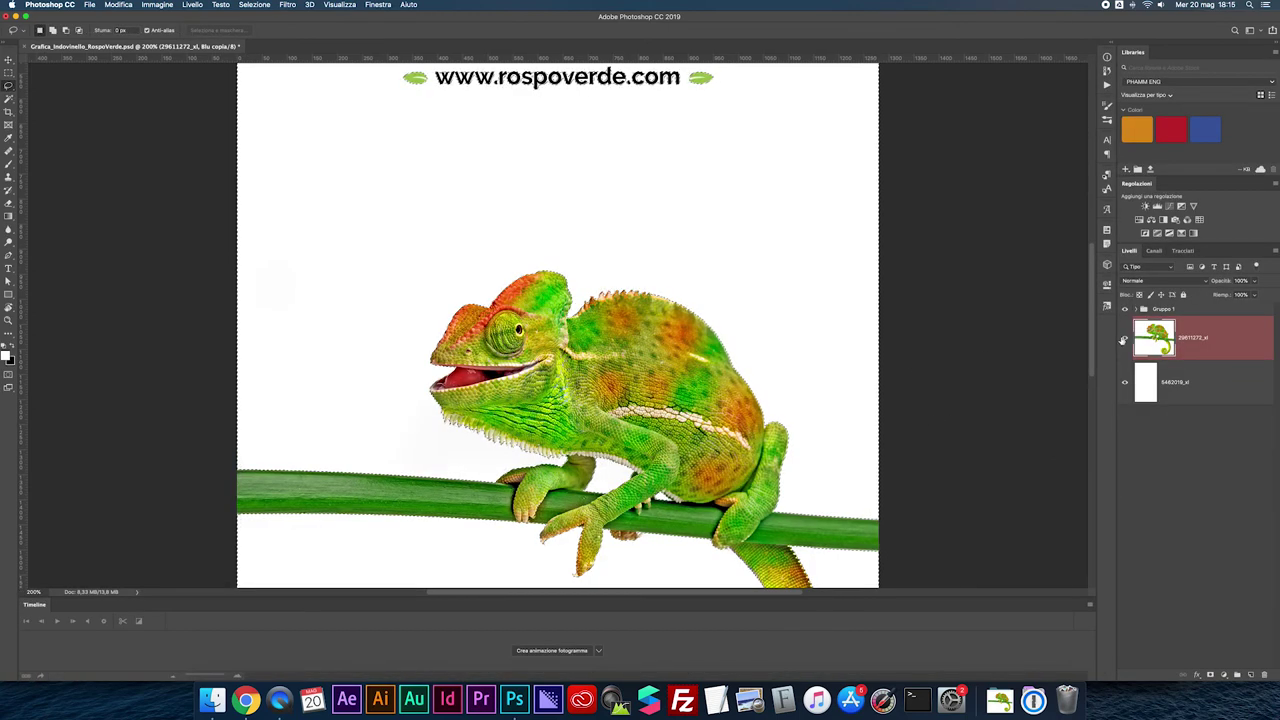
Add a black Tinta unita fill layer using the chameleon selection.
key(ctrl+minus)
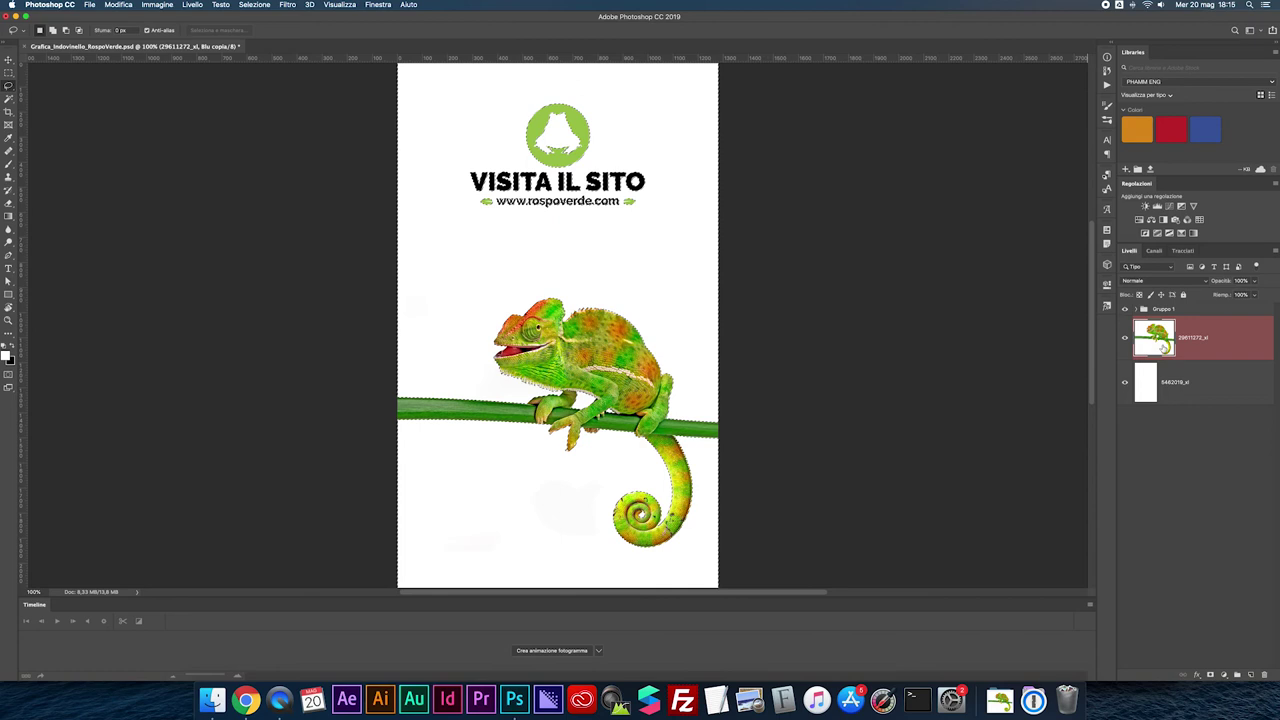
click(1224, 675)
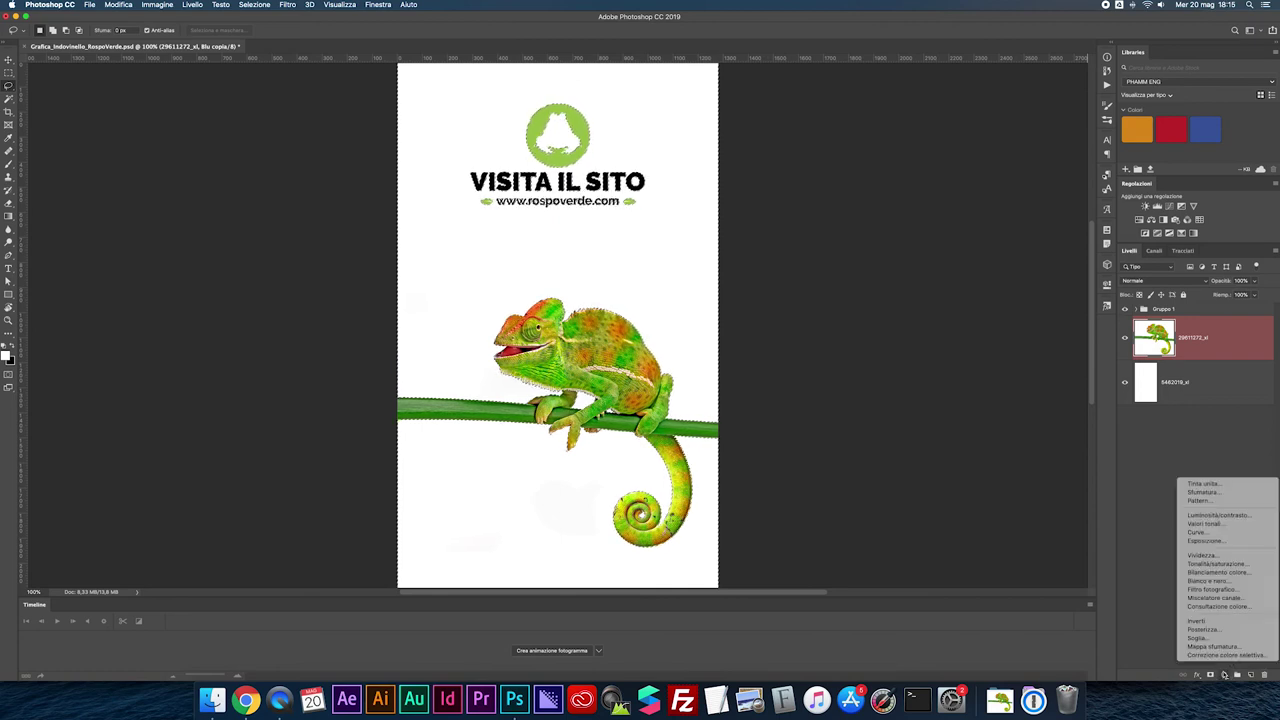
click(1120, 479)
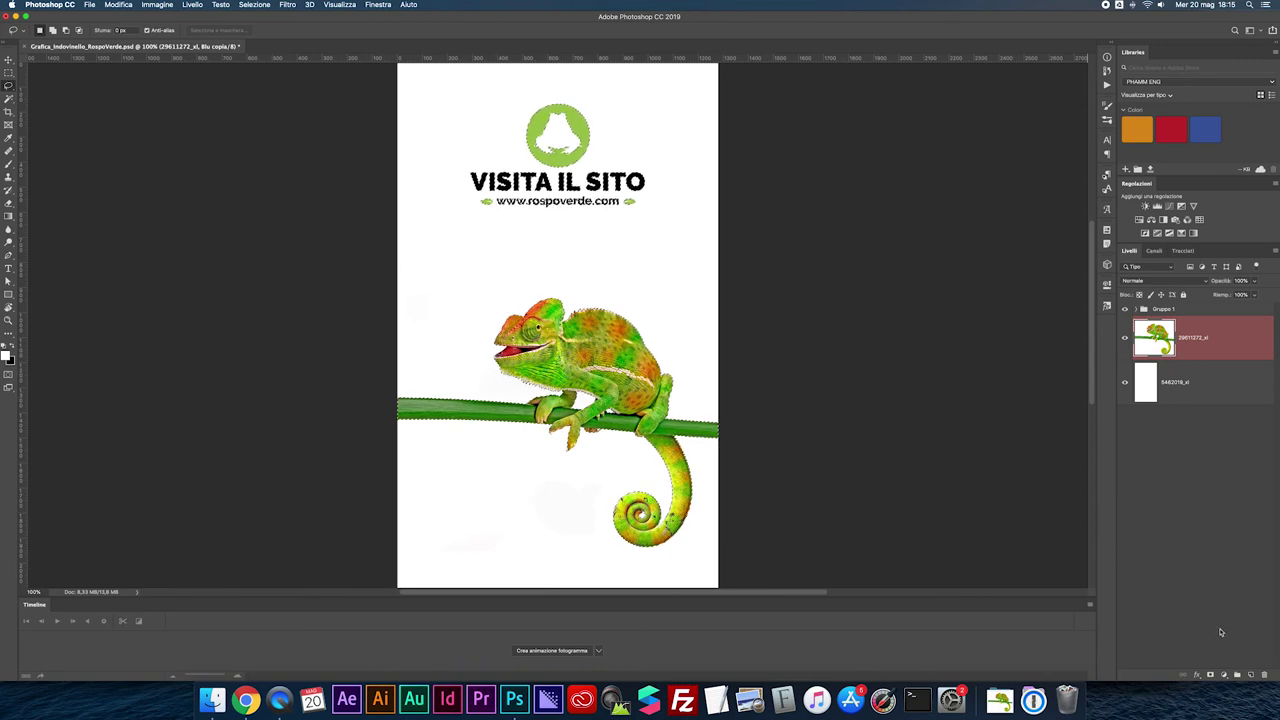
click(1224, 675)
click(1212, 484)
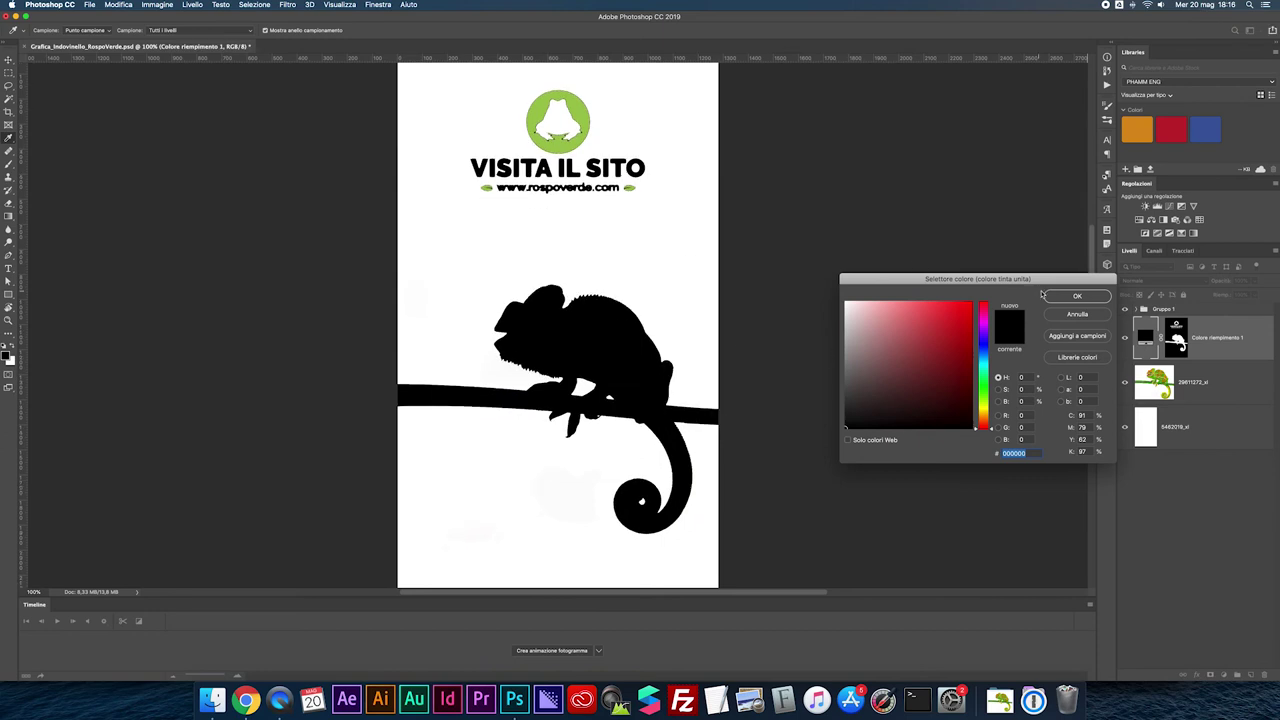
click(1077, 297)
Fill the mask's top logo area with black and invert the mask so only the chameleon is black.
key(ctrl+i)
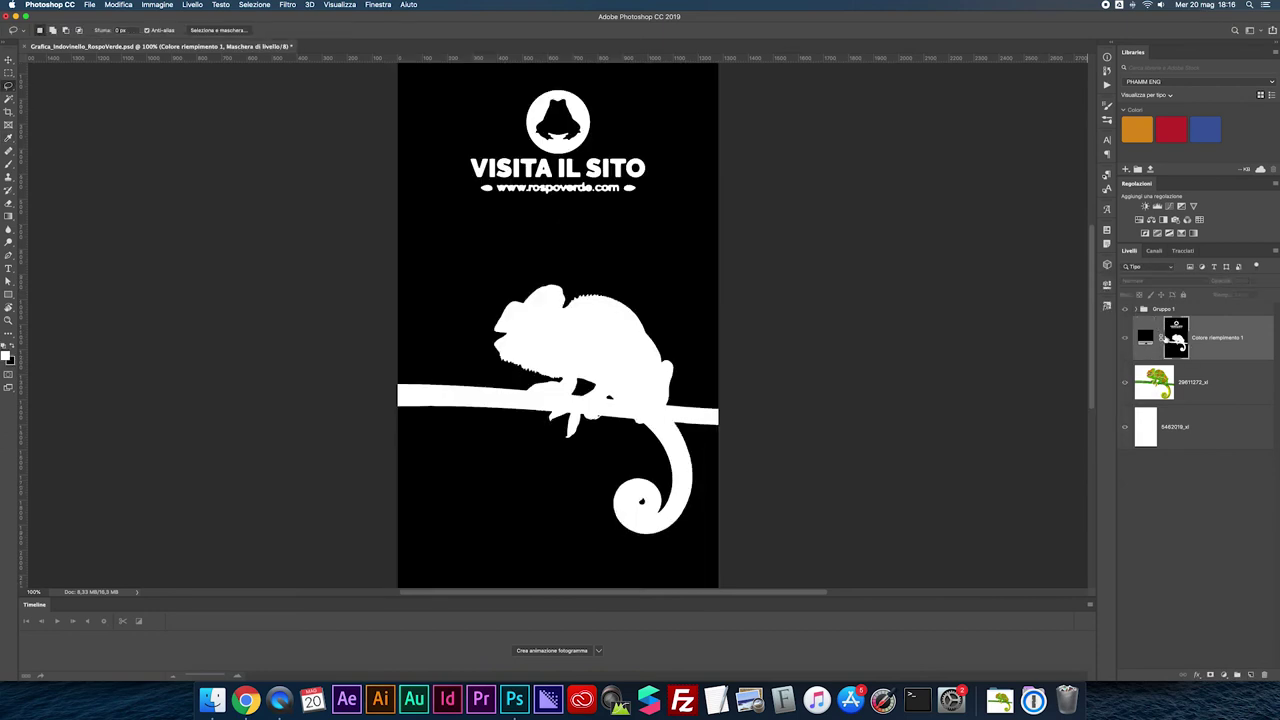
key(b)
drag(565, 60, 432, 150)
key(alt+BackSpace)
key(ctrl+d)
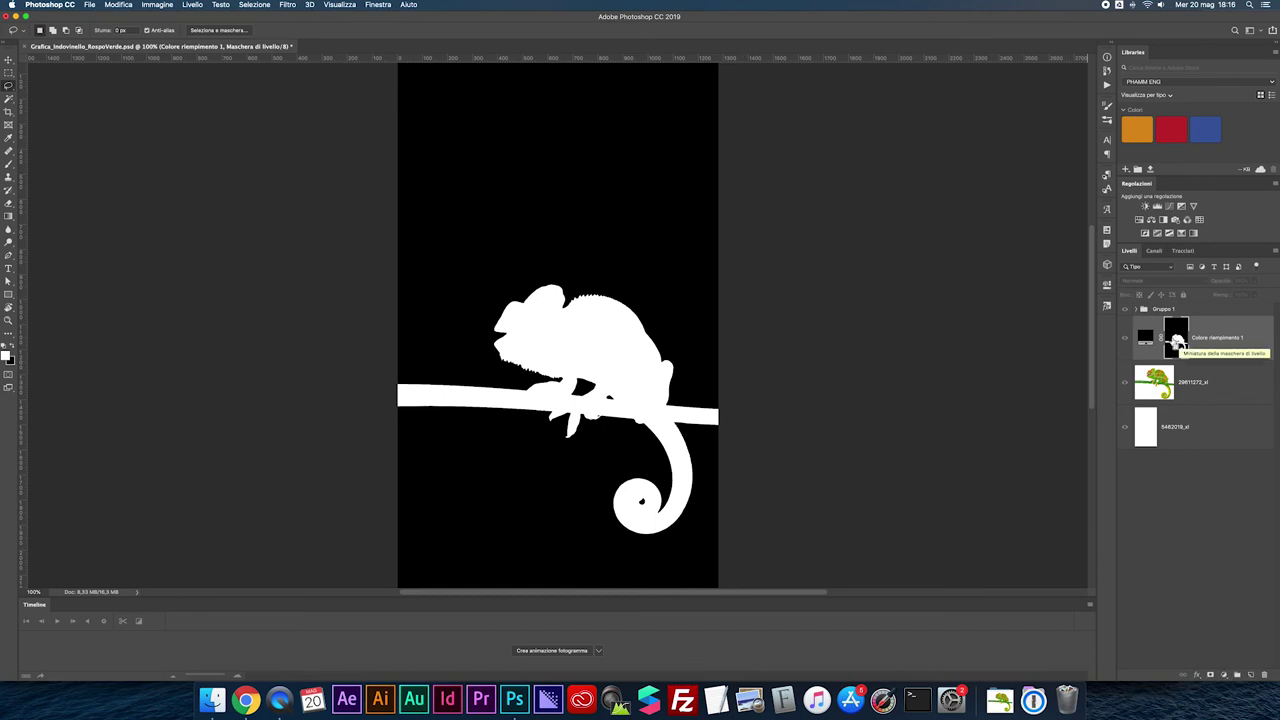
key(ctrl+i)
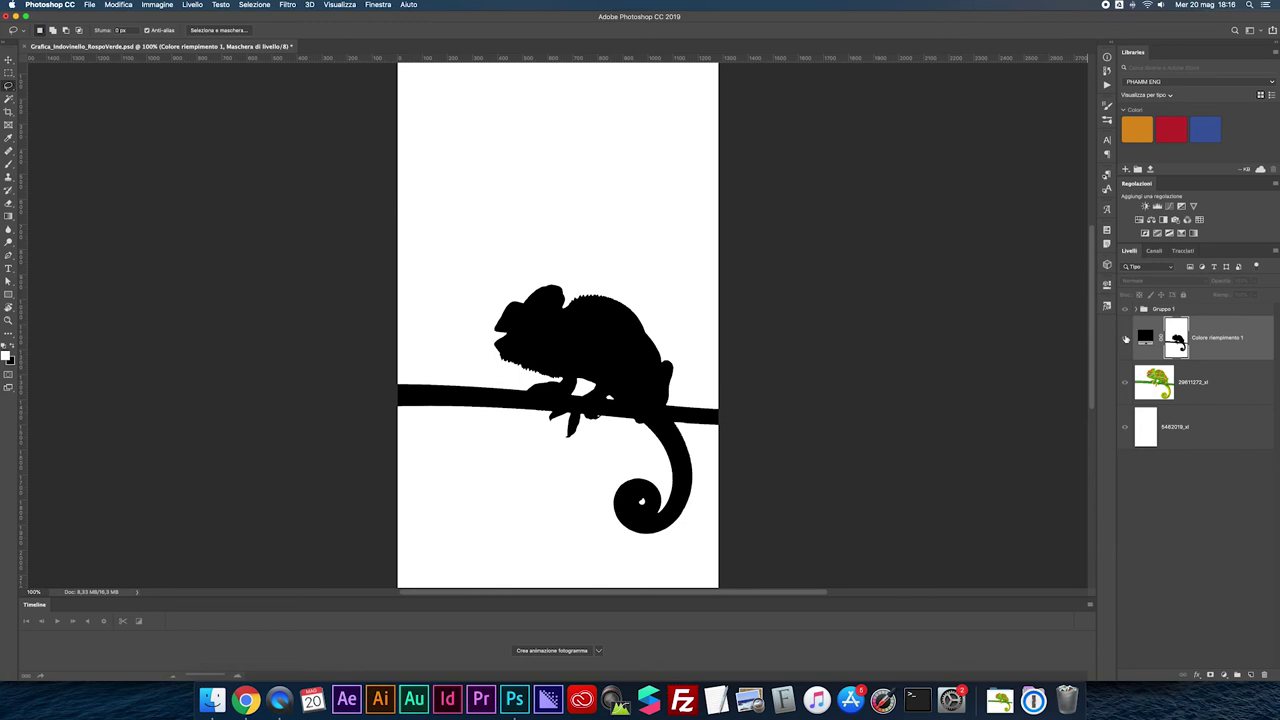
alt+click(1176, 338)
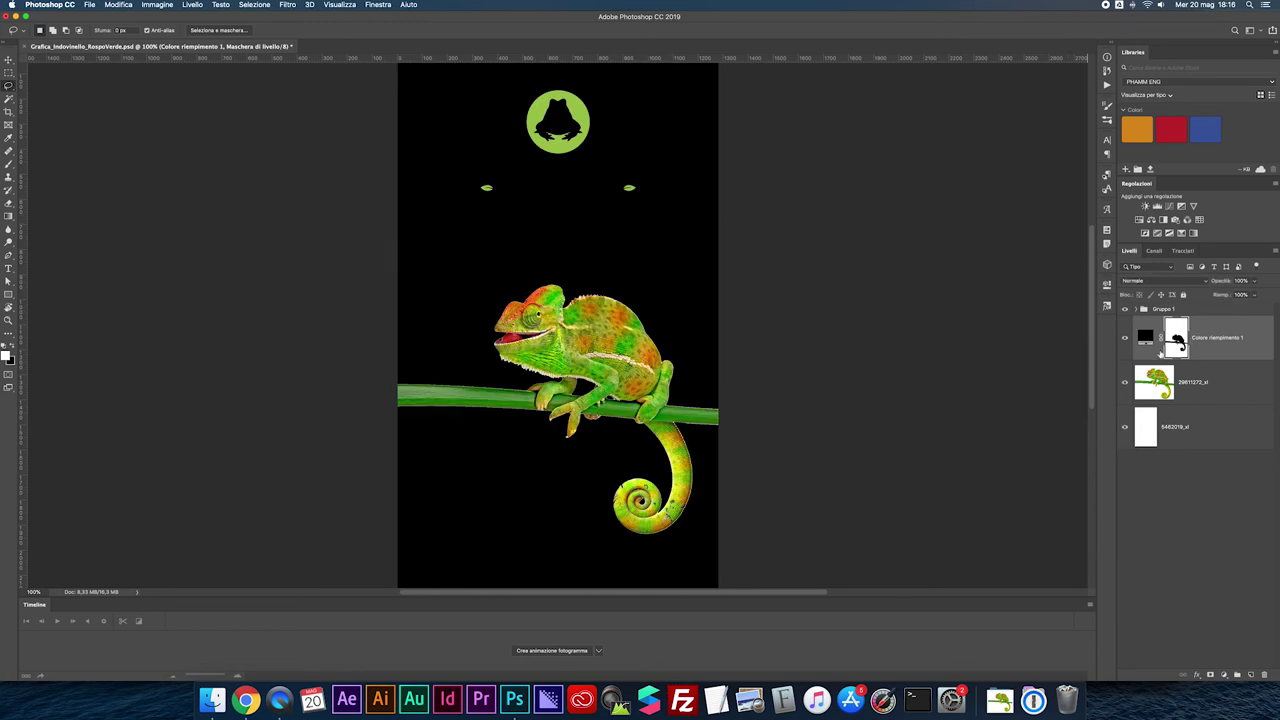
key(ctrl+i)
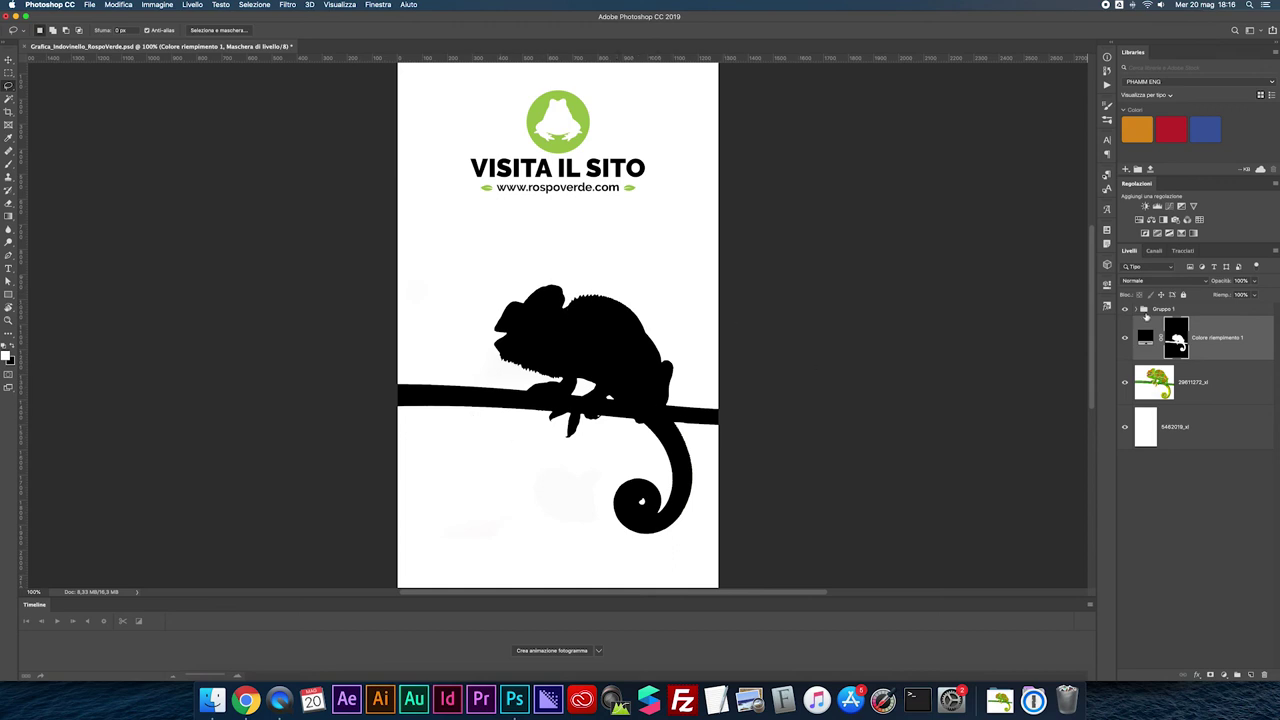
Replace the VISITA IL SITO headline with 'CHE ANIMALE È?'.
click(1143, 312)
key(t)
drag(472, 170, 646, 170)
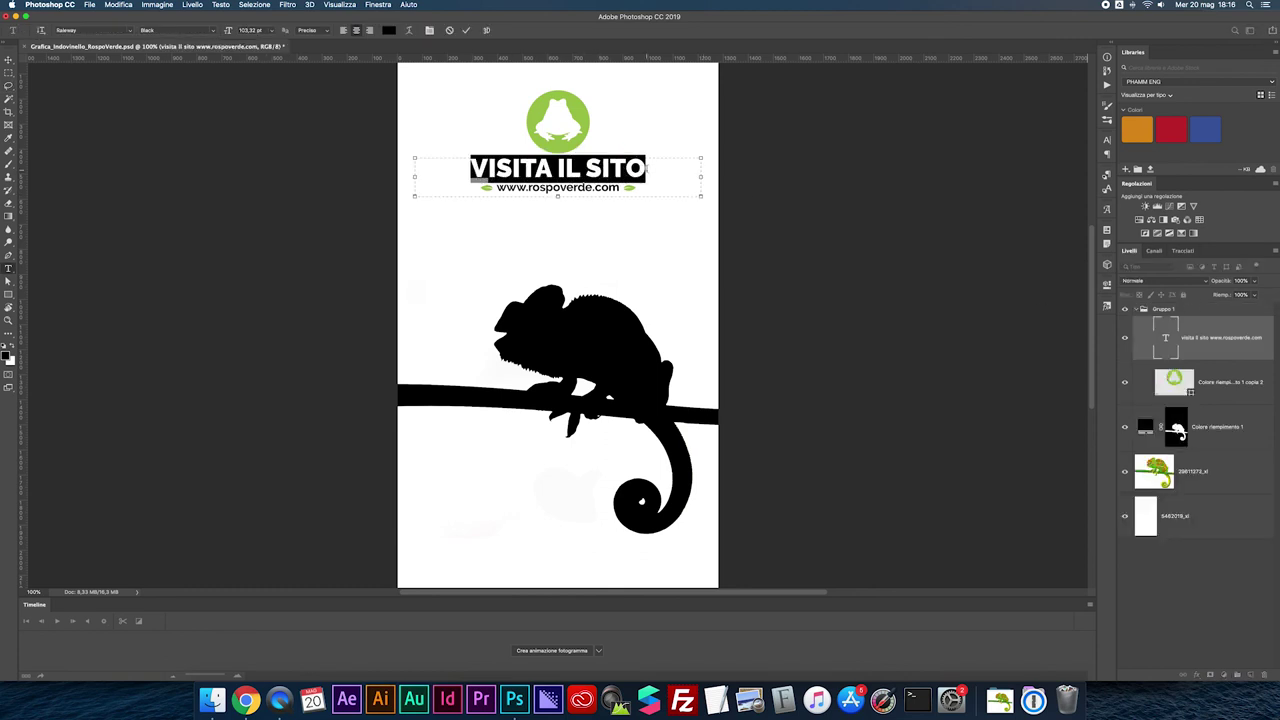
text(che ani)
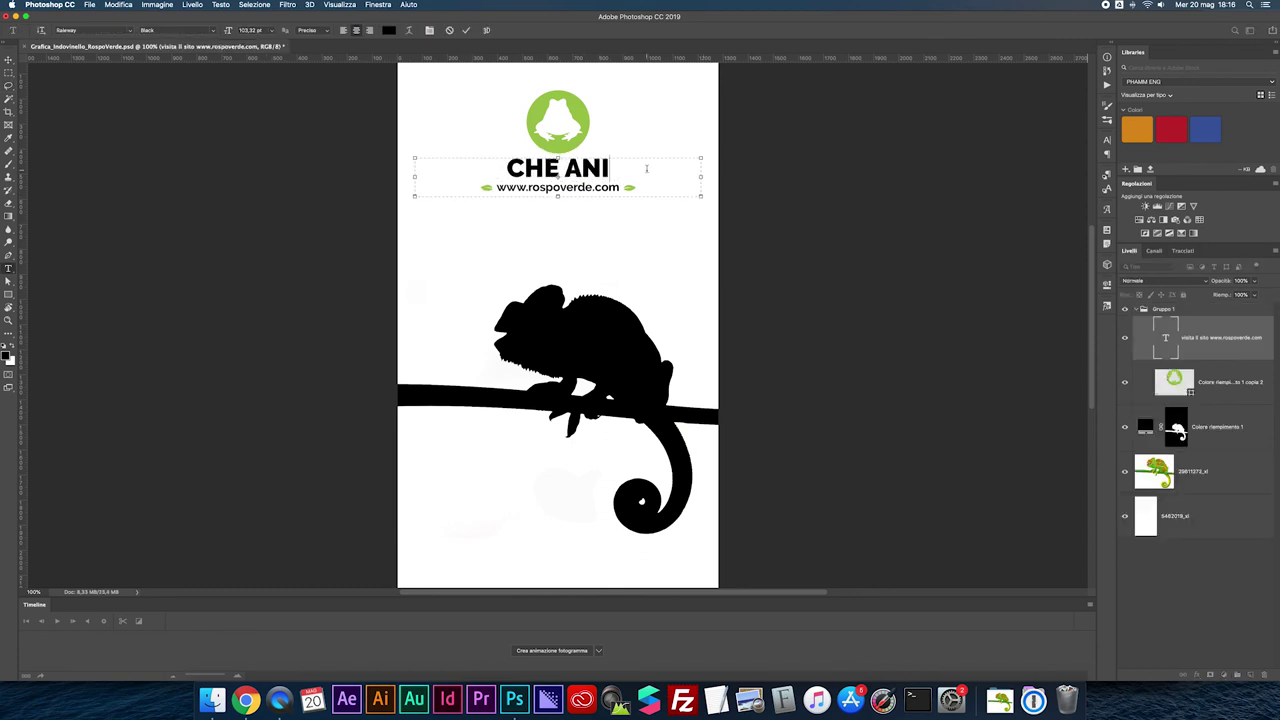
text(male è ?)
key(BackSpace)
key(BackSpace)
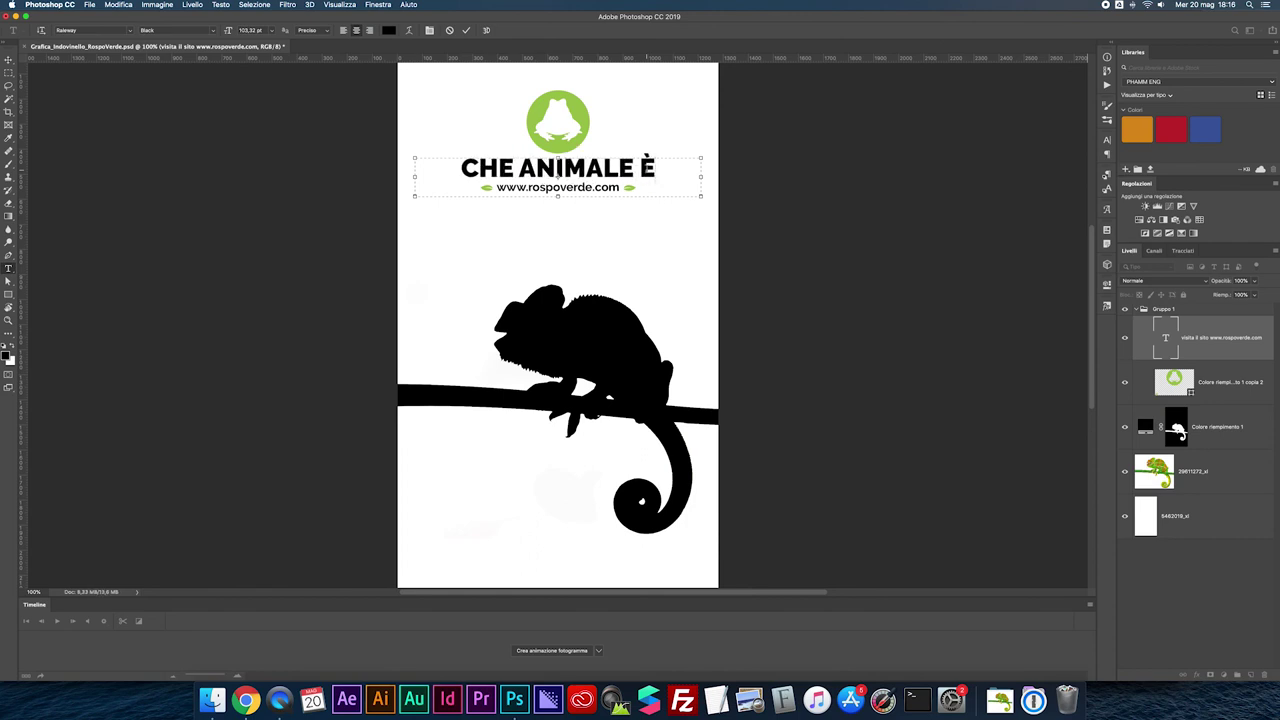
text(?)
click(8, 61)
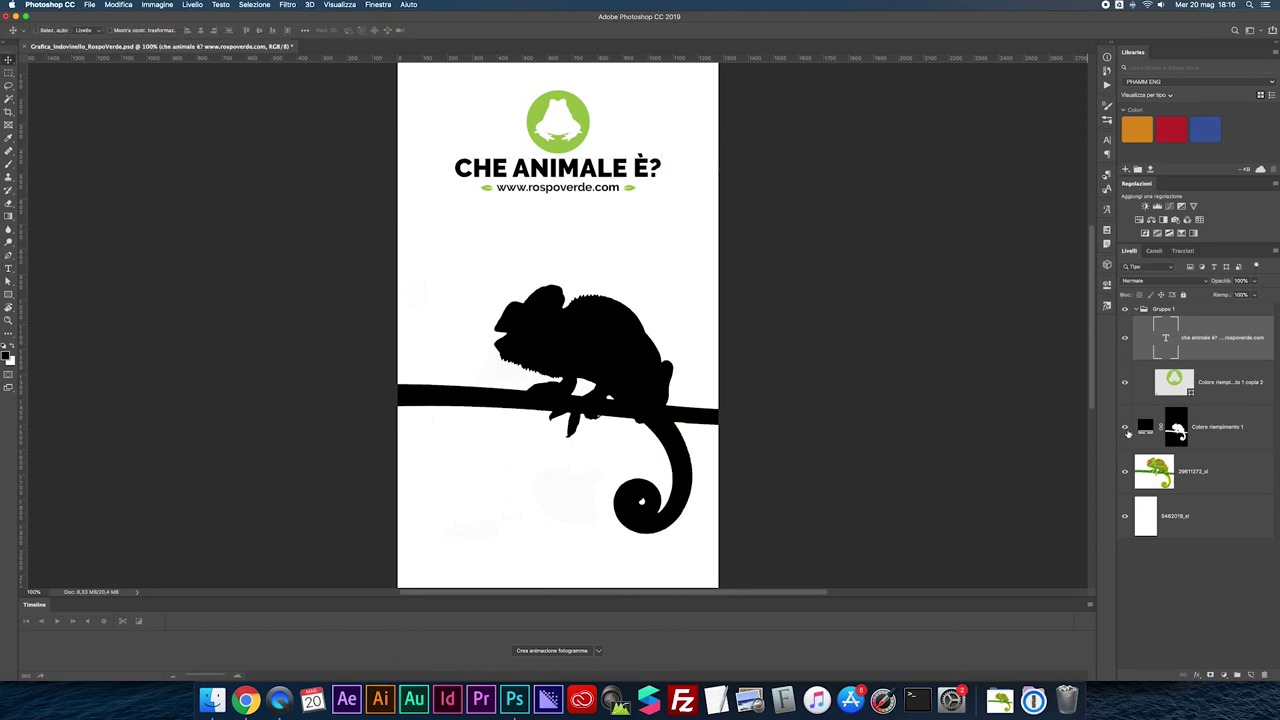
Toggle the black fill layer on and off to compare, leaving the silhouette visible.
click(1126, 429)
click(1125, 428)
click(1126, 429)
click(1126, 429)
click(1127, 430)
click(1127, 430)
click(1127, 430)
click(1125, 428)
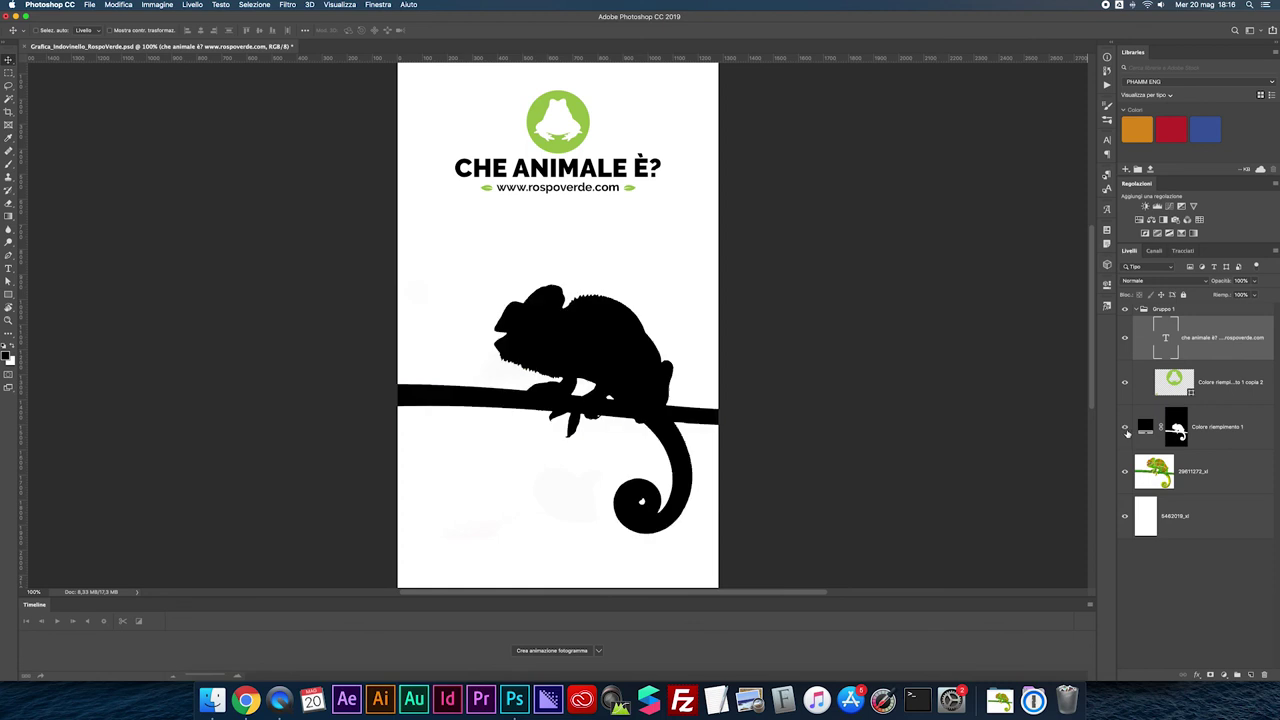